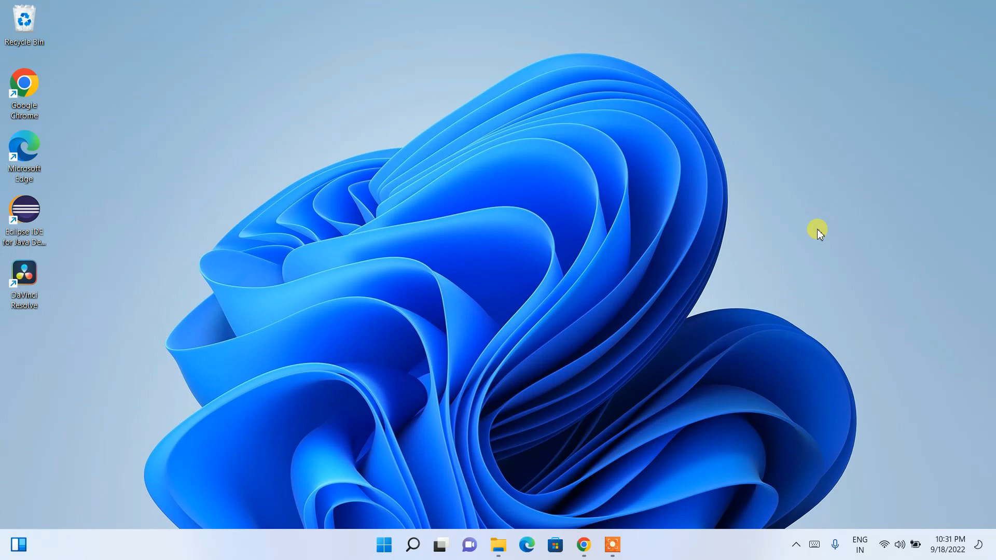
# - Switch to Google Chrome, search for "pycharm download" and open the JetBrains PyCharm download page
pyautogui.click(583, 545)
pyautogui.click(311, 29)
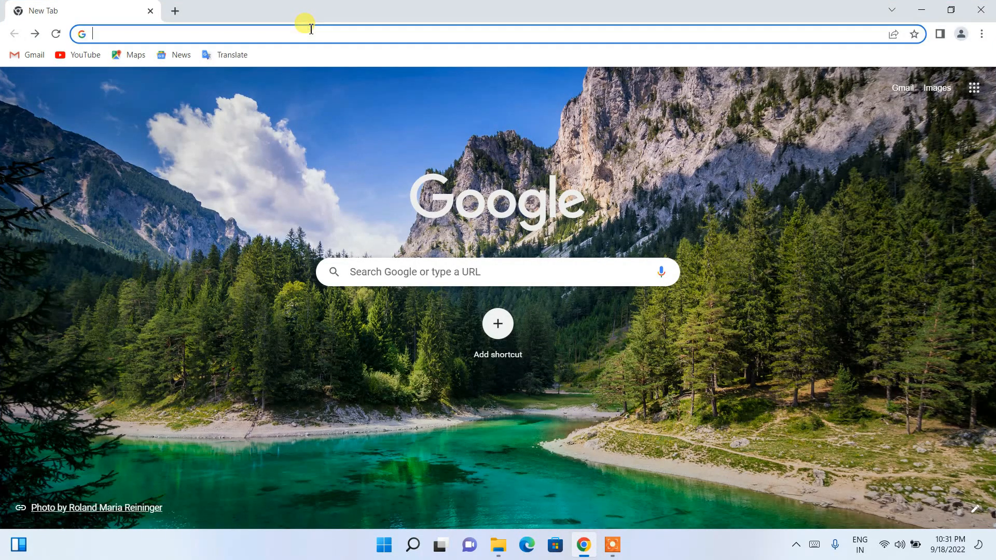
pyautogui.write('pycharm download')
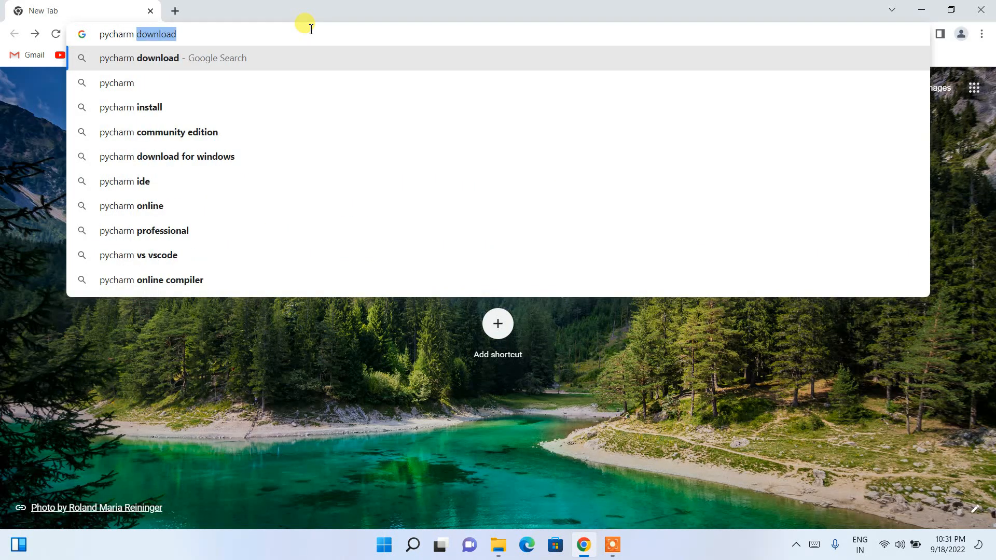
pyautogui.press('Return')
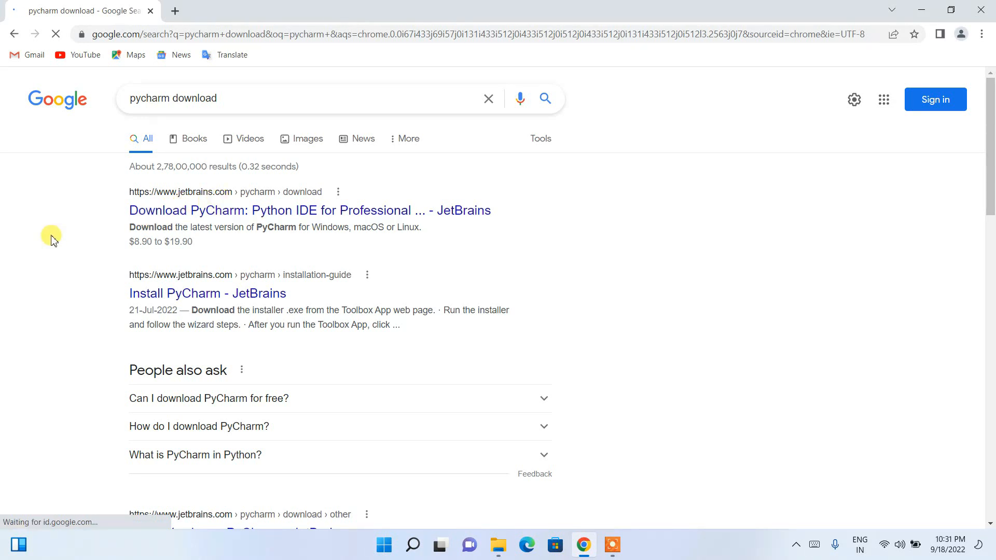
pyautogui.click(187, 211)
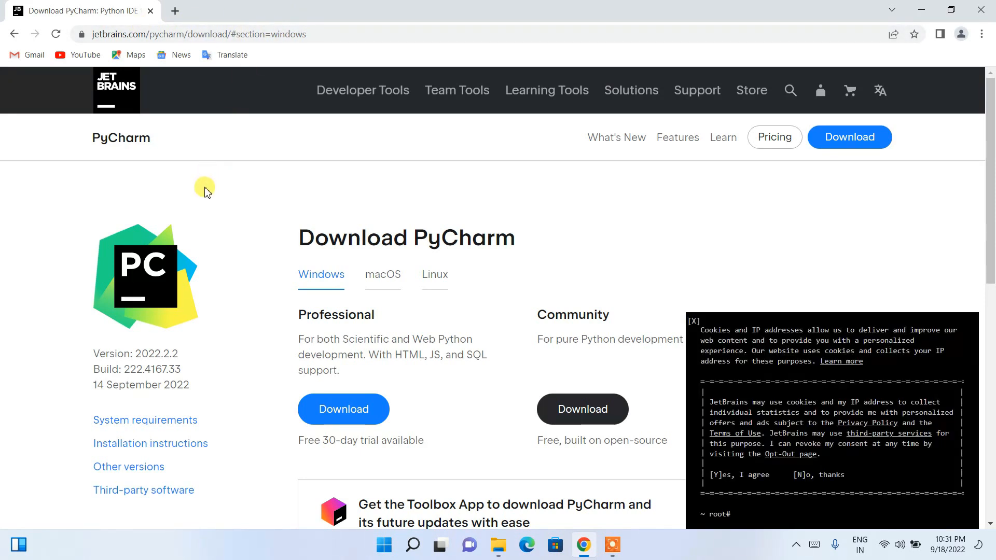
# - Dismiss the cookie notice and start downloading the free PyCharm Community edition for Windows
pyautogui.scroll(-1, 204, 189)
pyautogui.moveTo(324, 252); pyautogui.dragTo(436, 251)
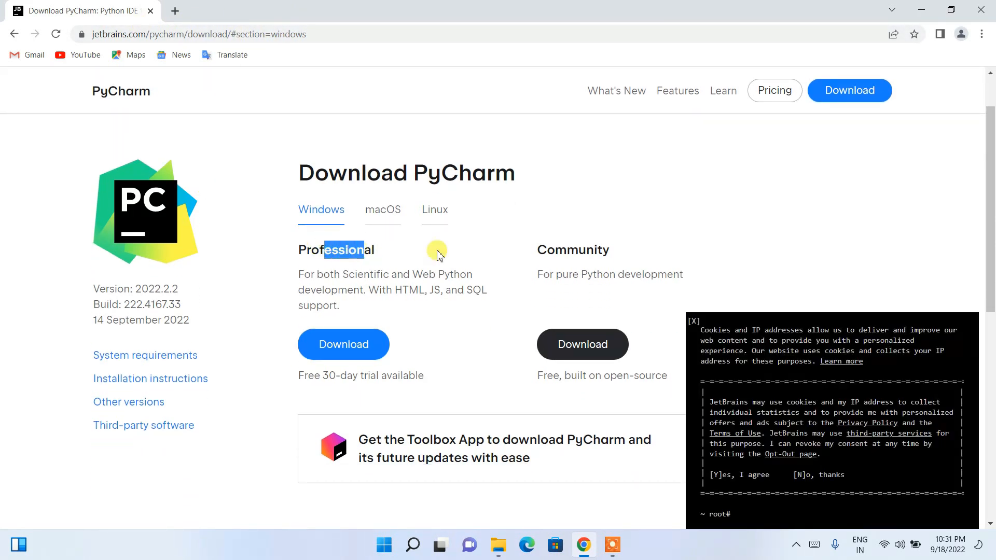
pyautogui.moveTo(558, 244); pyautogui.dragTo(594, 244)
pyautogui.click(648, 232)
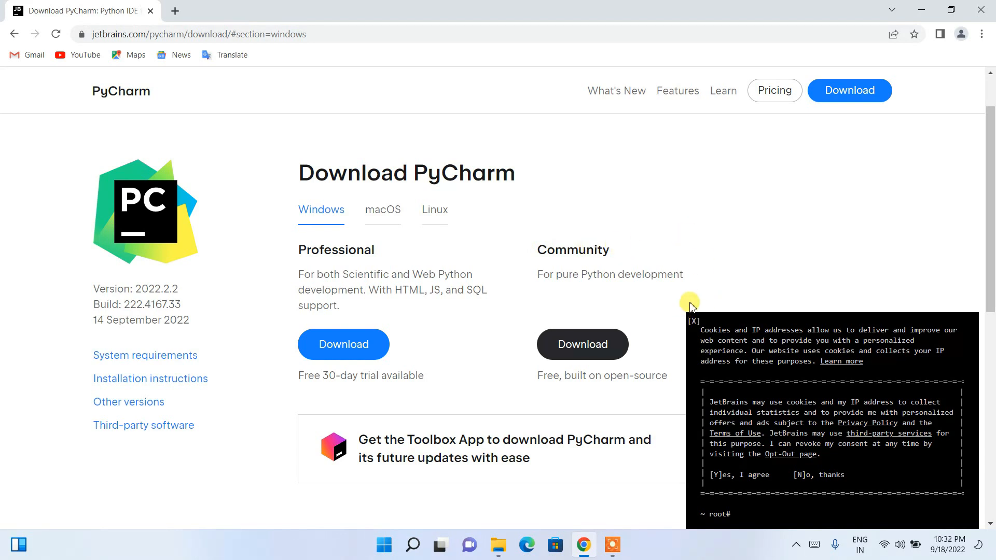
pyautogui.click(693, 321)
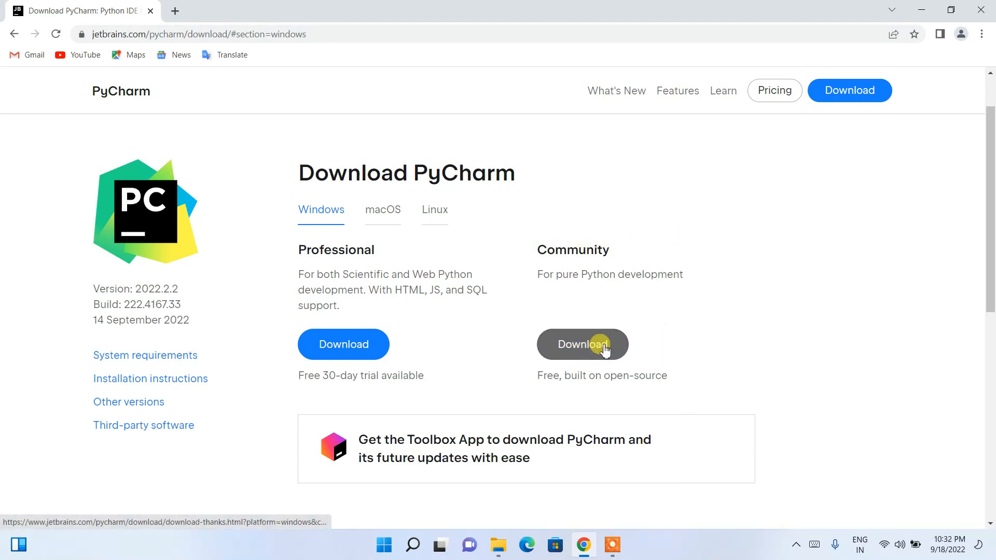
pyautogui.click(594, 349)
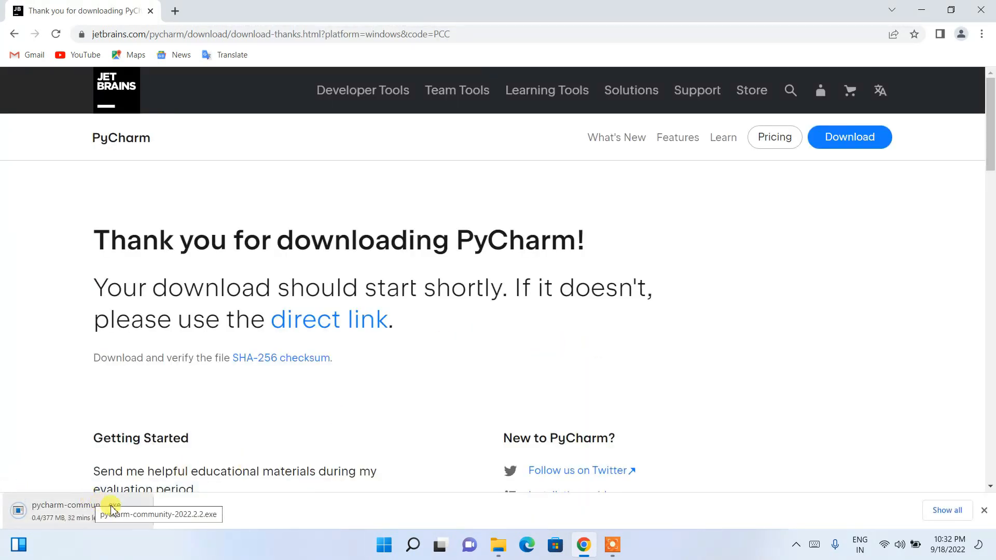
# - Cancel the running PyCharm Community installer download and minimize the browser window
pyautogui.click(138, 511)
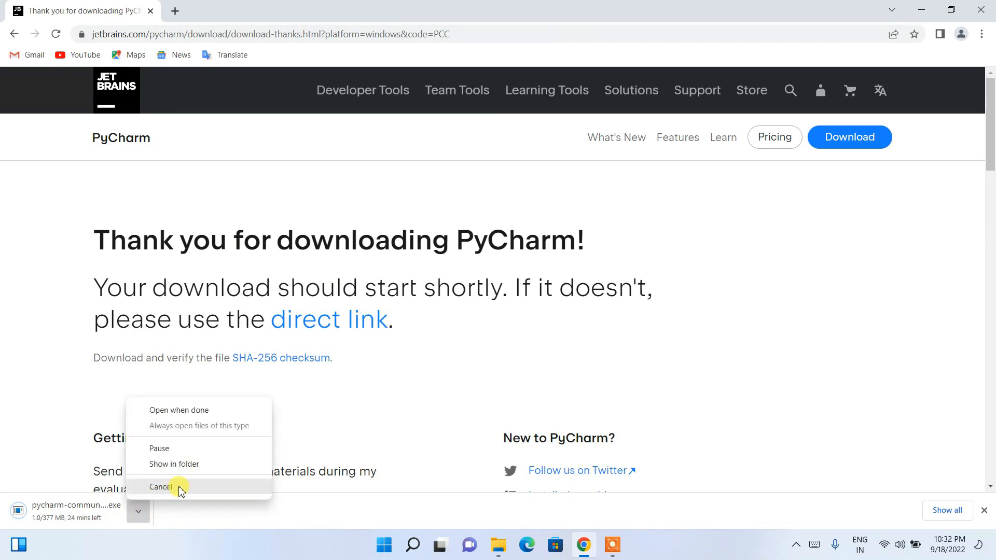
pyautogui.click(160, 487)
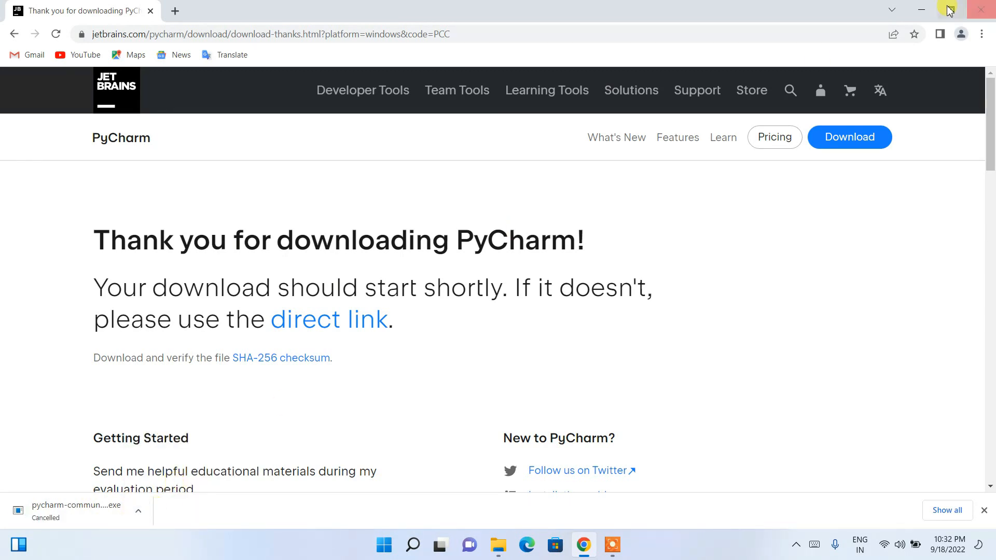
pyautogui.click(921, 9)
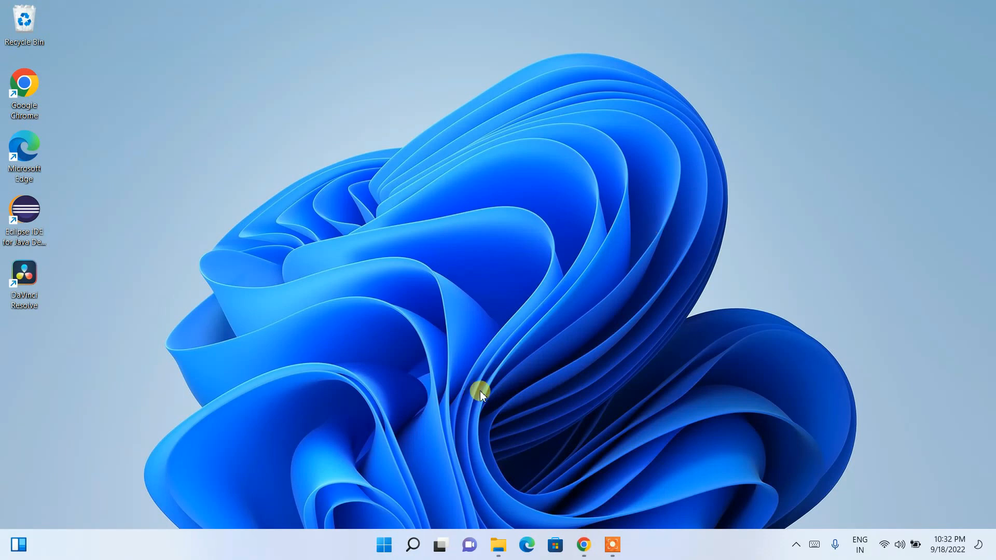
# - Switch to File Explorer, run pycharm-community-2022.2.2.exe from the Download folder and allow it to make changes
pyautogui.click(498, 545)
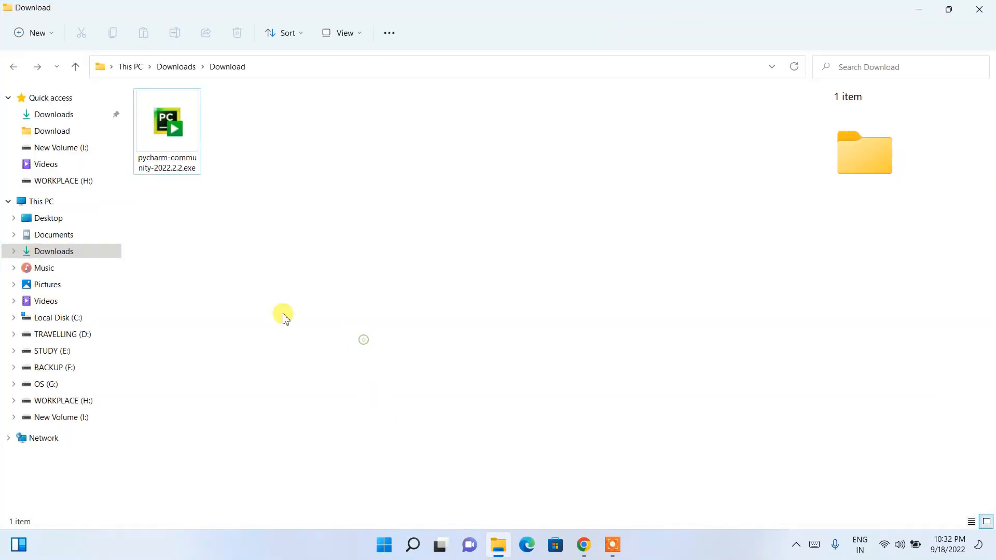
pyautogui.click(174, 97)
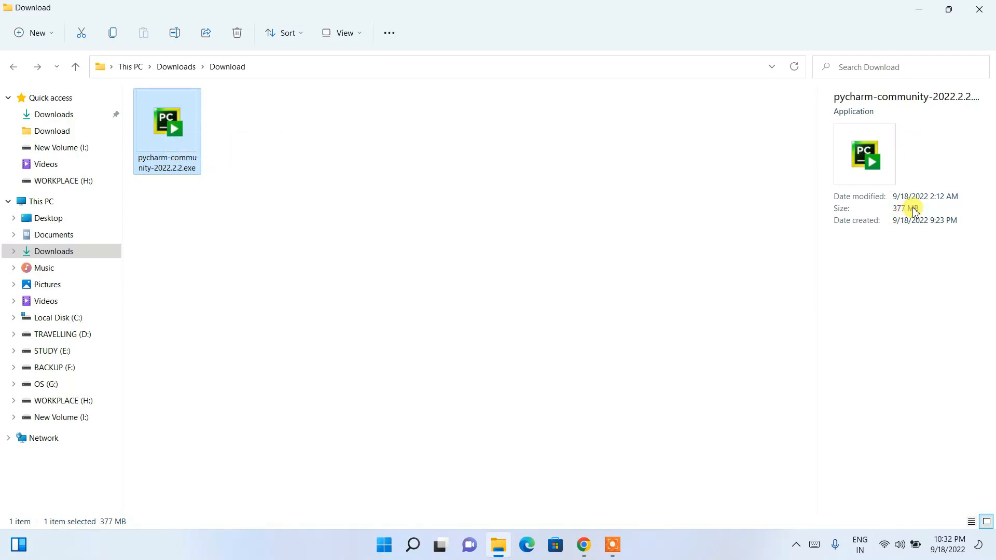
pyautogui.doubleClick(171, 139)
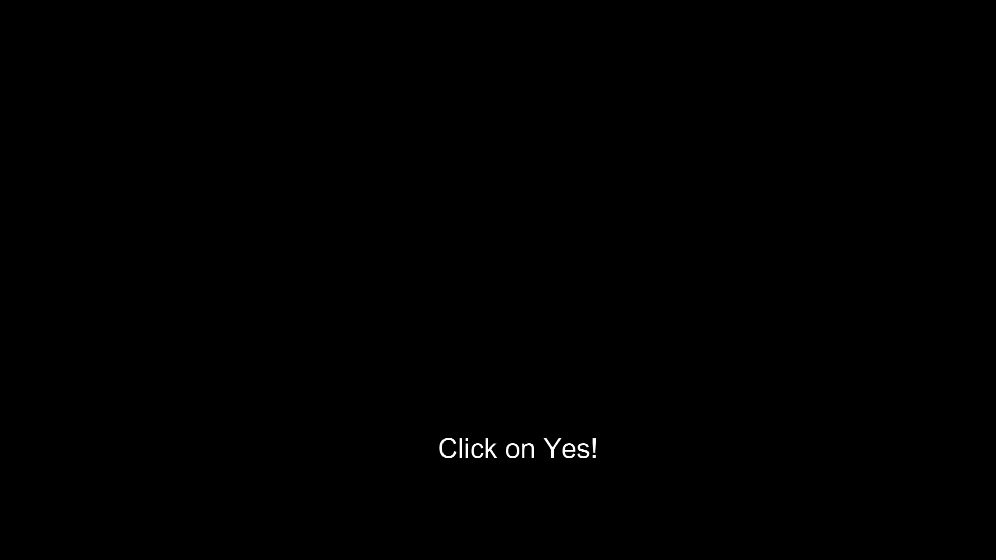
pyautogui.click(474, 378)
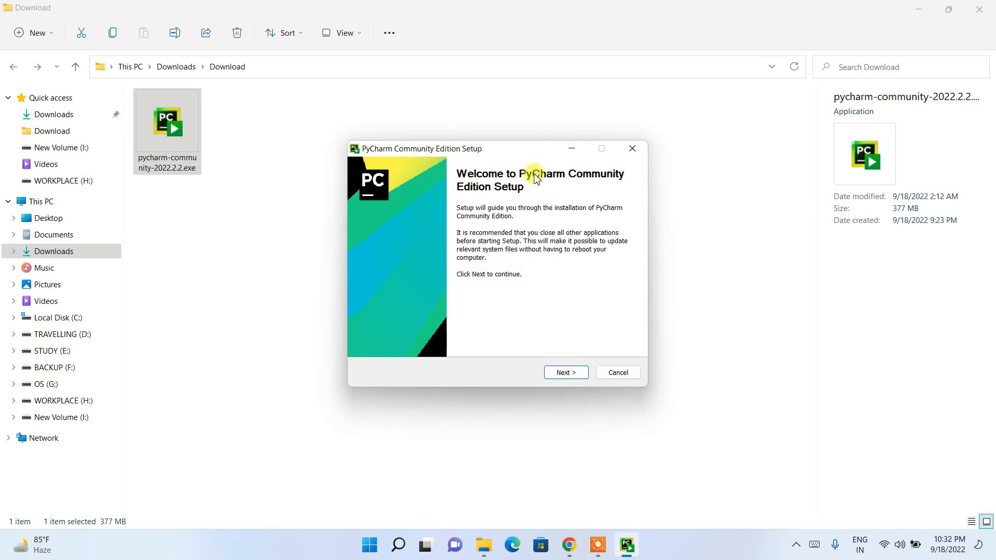
# - Minimize File Explorer, proceed past the setup's welcome page and accept the default destination folder
pyautogui.click(919, 9)
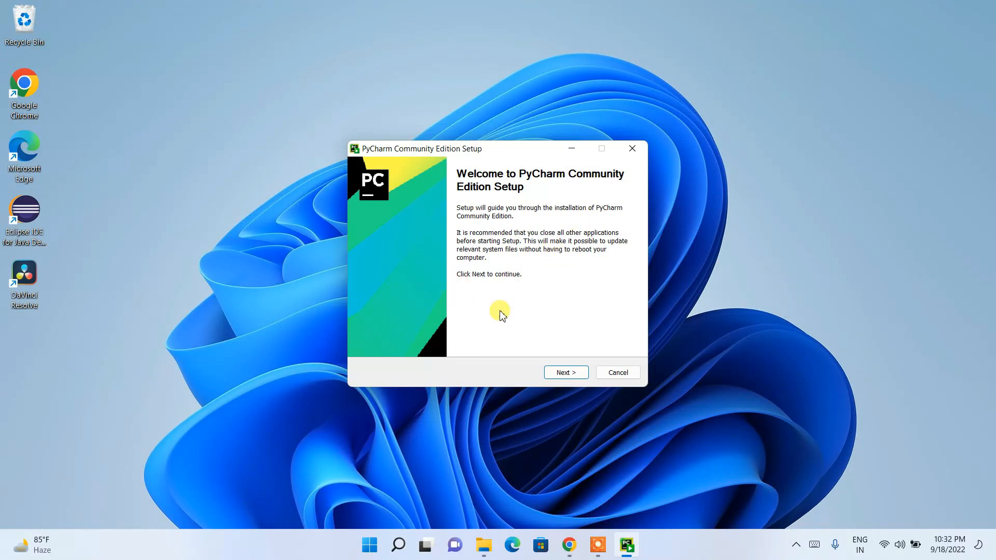
pyautogui.click(573, 375)
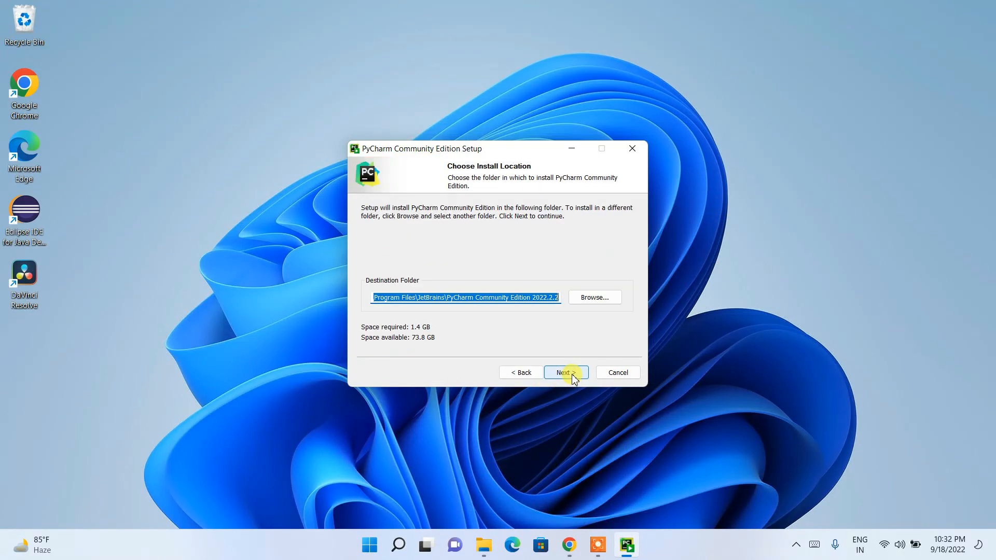
pyautogui.moveTo(375, 297); pyautogui.dragTo(570, 293)
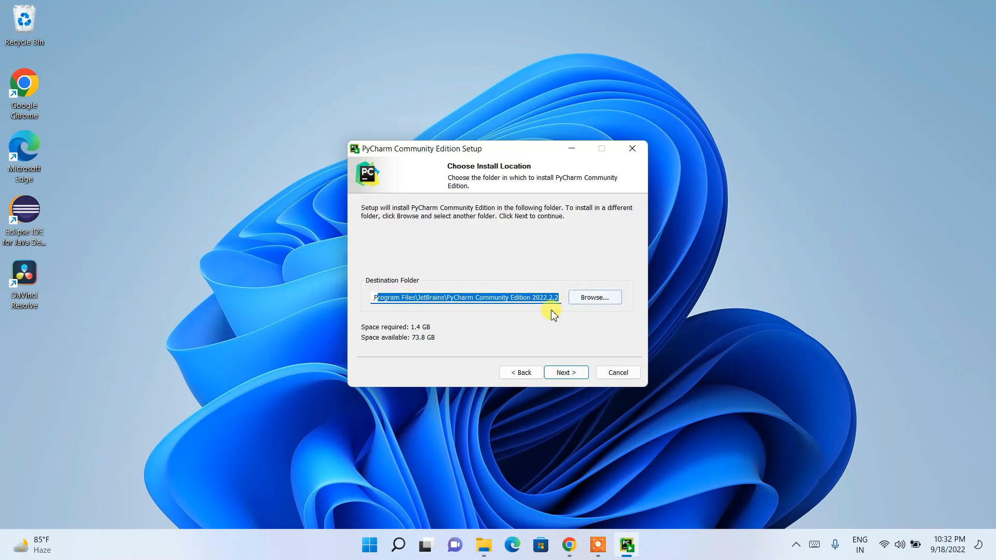
pyautogui.click(560, 374)
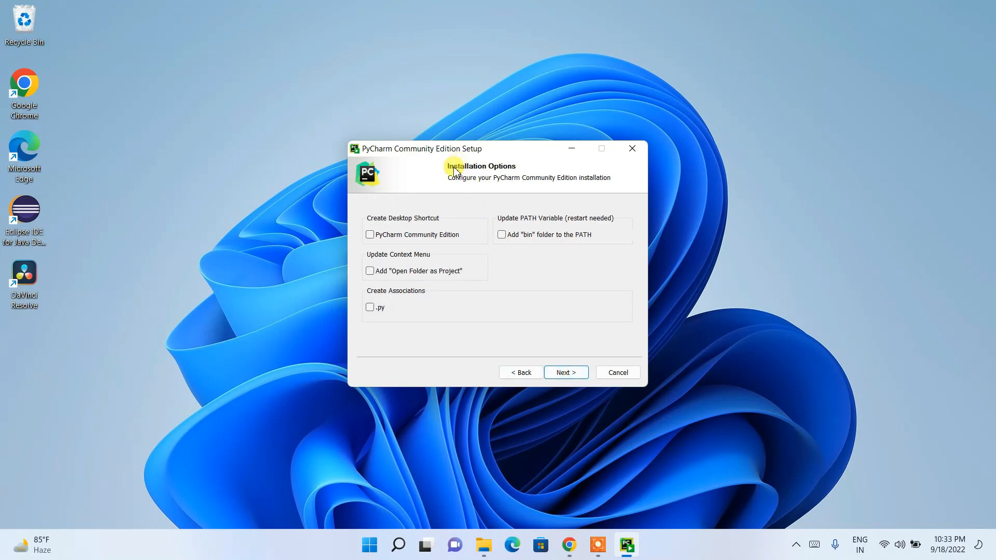
# - Enable the desktop shortcut, "Open Folder as Project", .py association and "bin" folder in PATH options, and continue
pyautogui.click(390, 239)
pyautogui.click(400, 274)
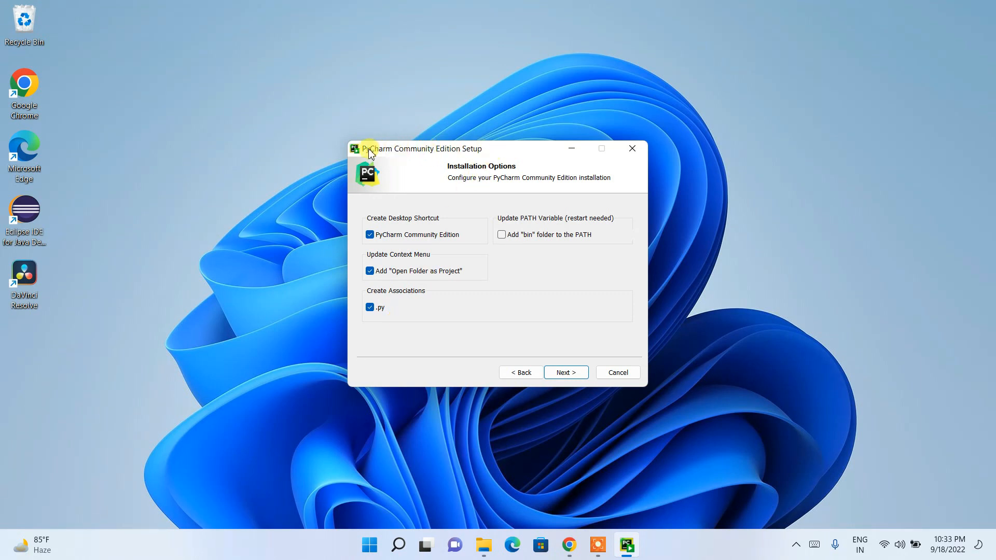
pyautogui.click(538, 236)
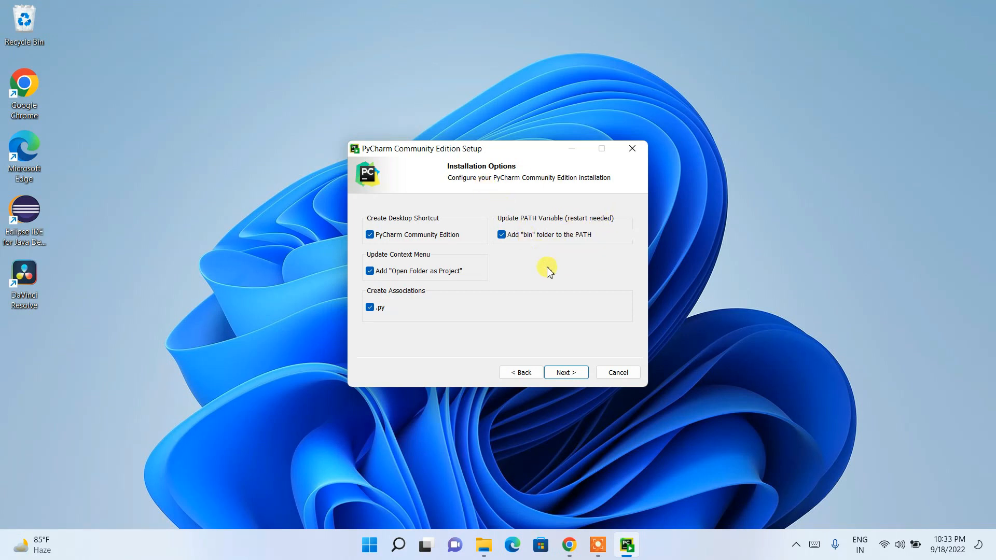
pyautogui.click(575, 374)
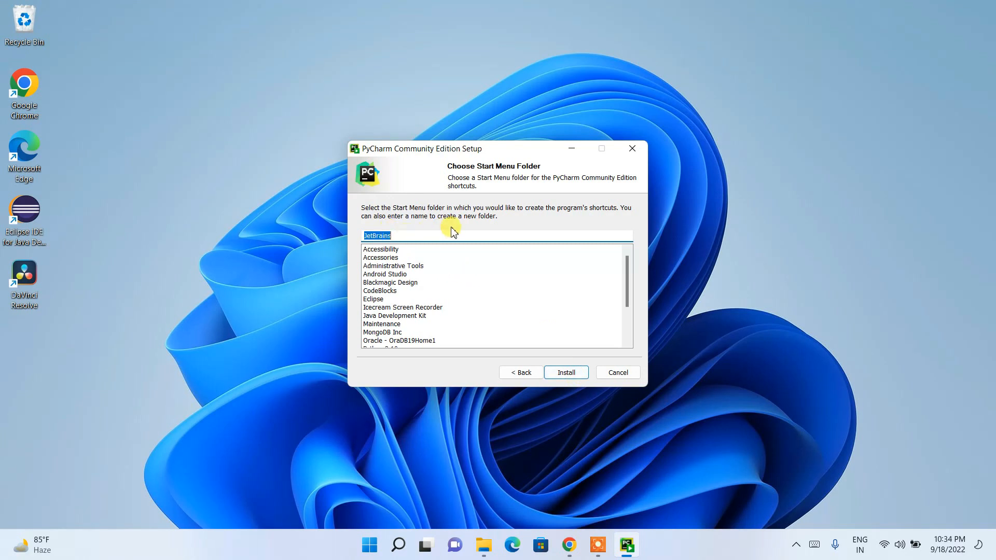
# - Install PyCharm with the JetBrains Start Menu folder and finish the setup wizard without rebooting
pyautogui.click(576, 373)
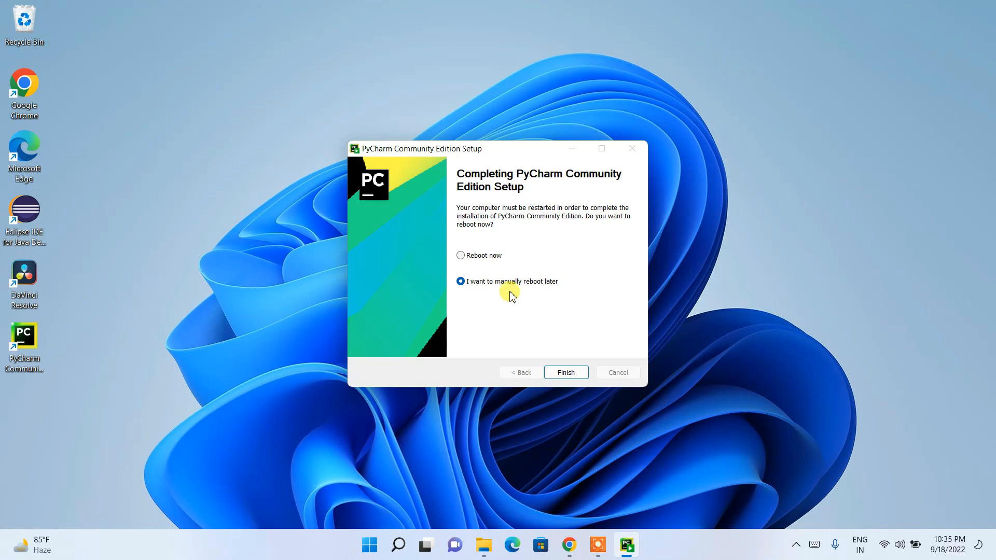
pyautogui.click(488, 257)
pyautogui.click(570, 374)
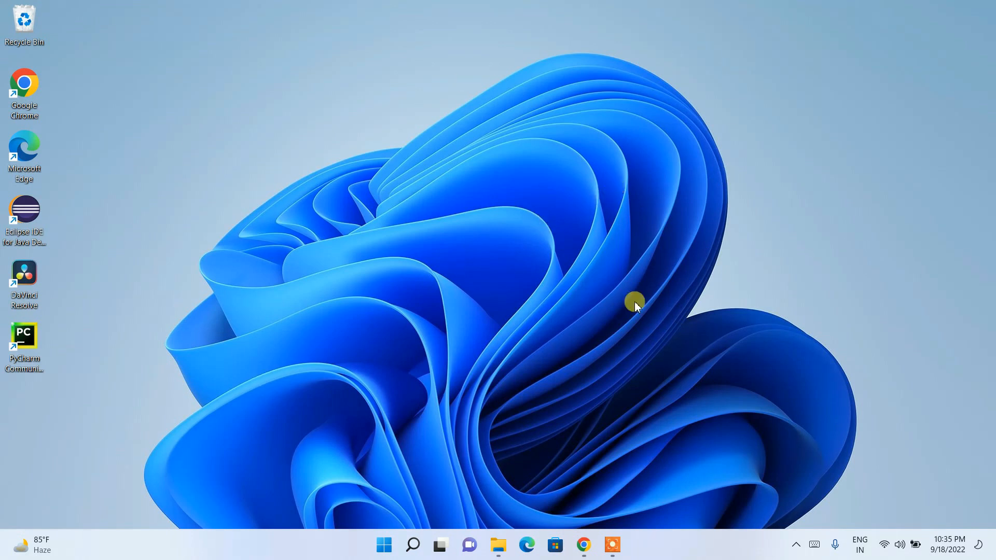
# - Launch PyCharm Community Edition from its desktop shortcut and choose not to import settings
pyautogui.click(30, 343)
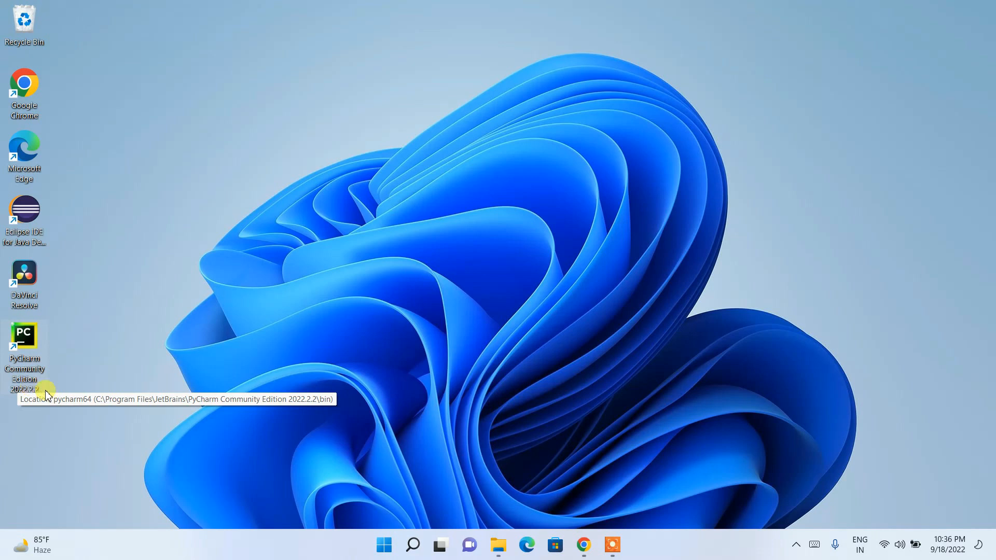
pyautogui.doubleClick(24, 342)
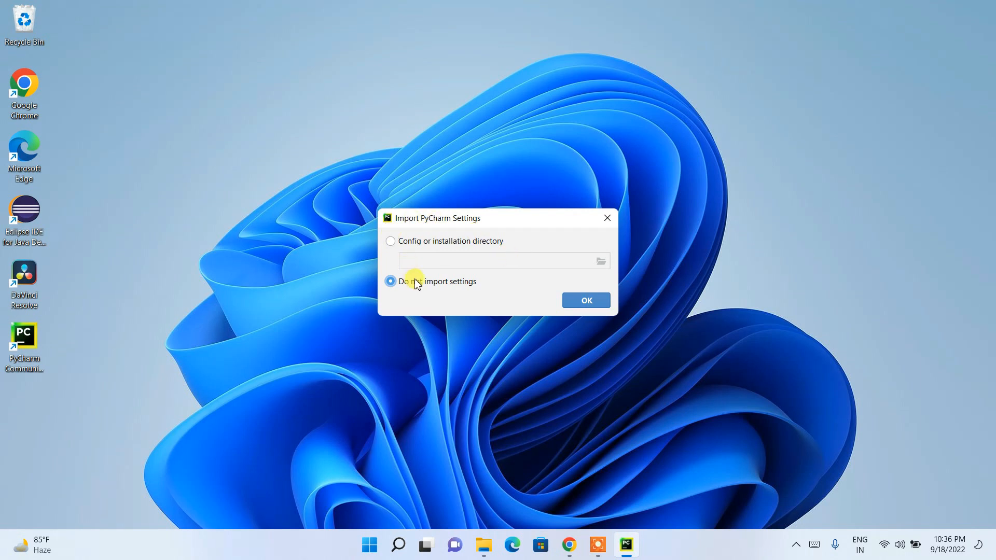
pyautogui.click(409, 241)
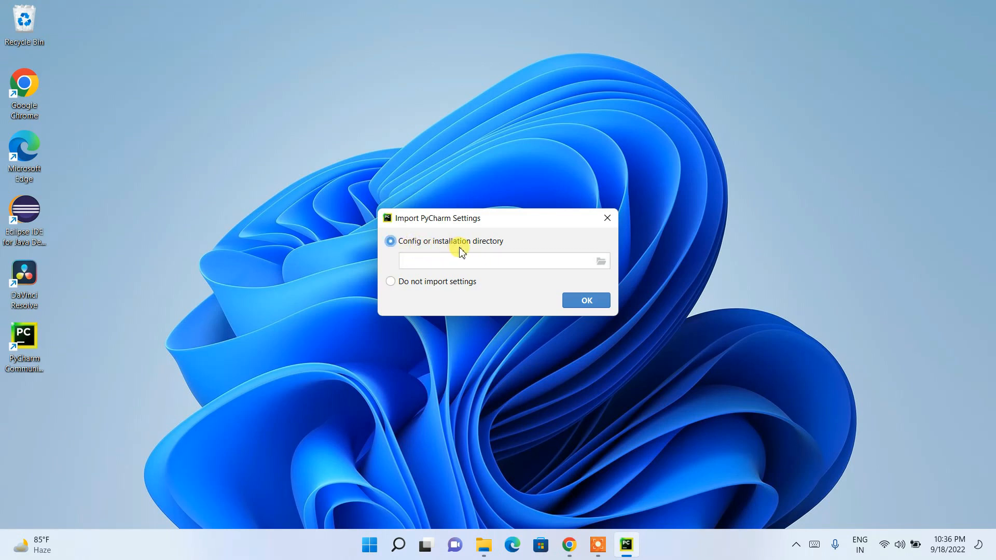
pyautogui.click(439, 285)
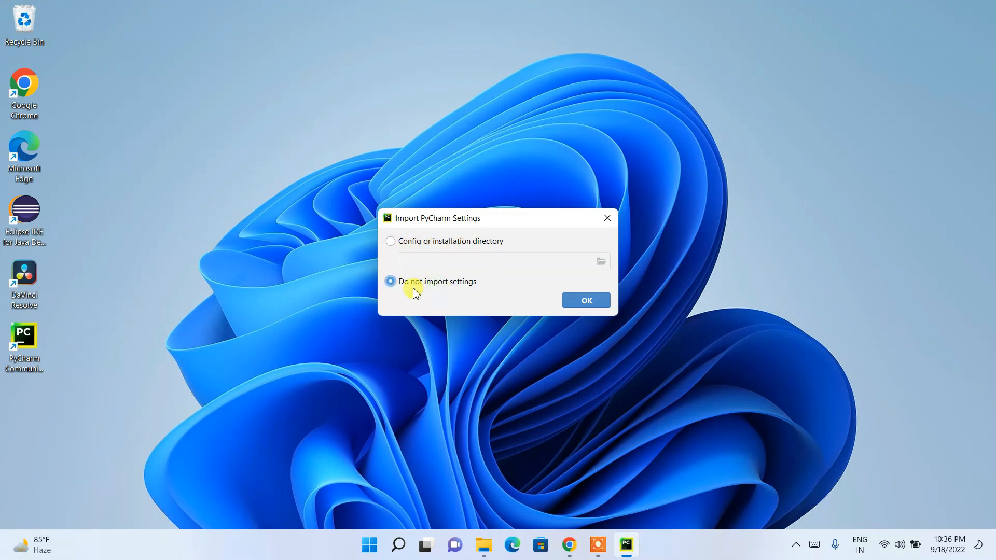
pyautogui.click(594, 300)
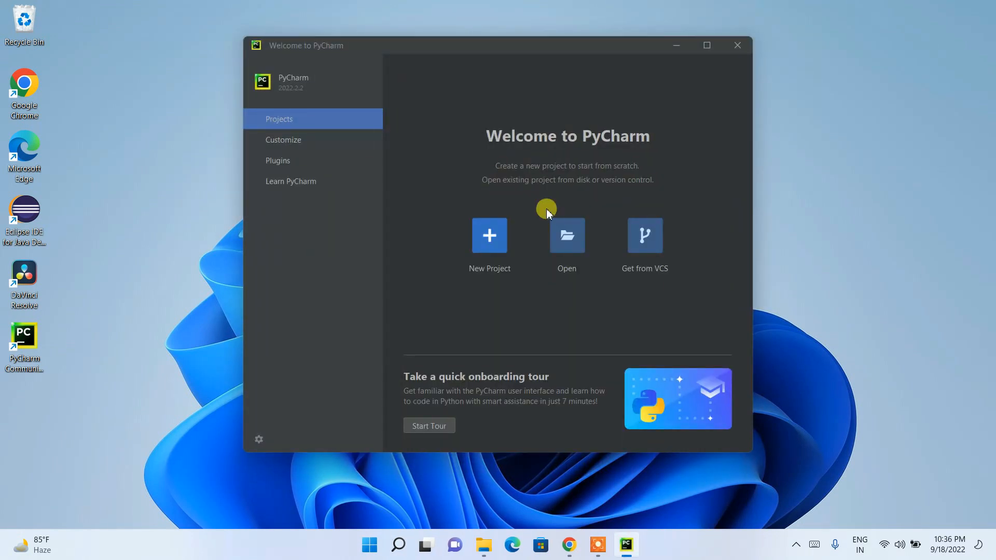
# - Create a new project named HelloAll with the default Virtualenv environment and main.py welcome script, and maximize its window
pyautogui.click(709, 46)
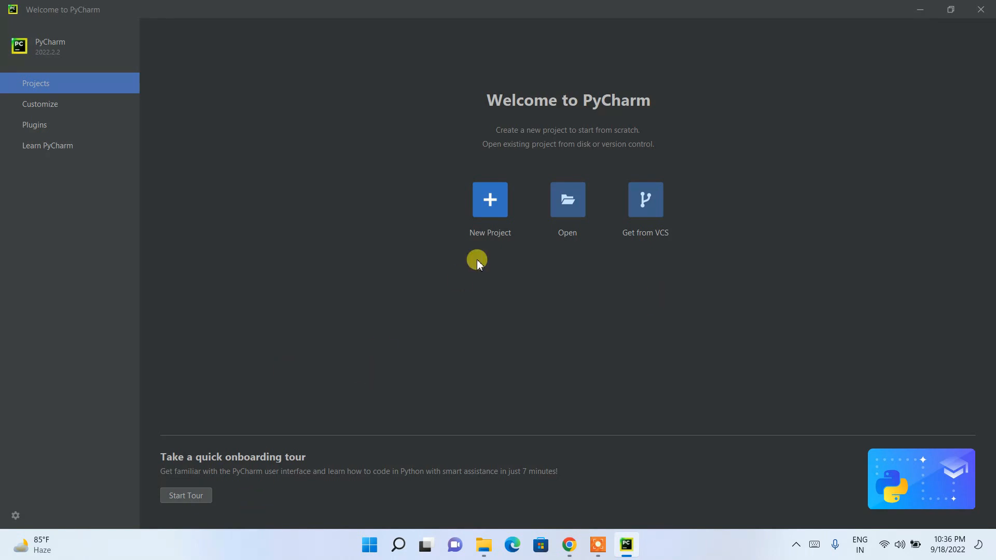
pyautogui.click(490, 200)
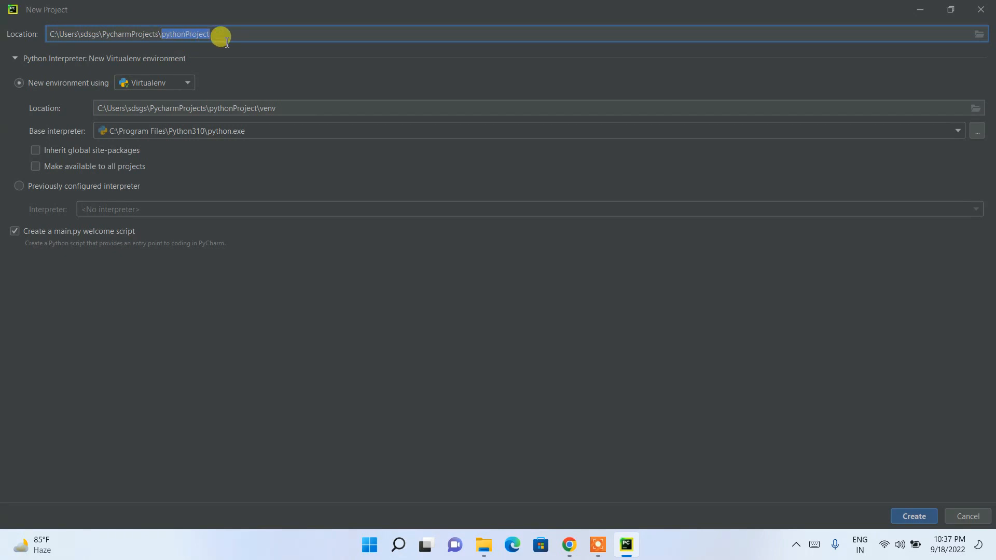
pyautogui.write('Hee')
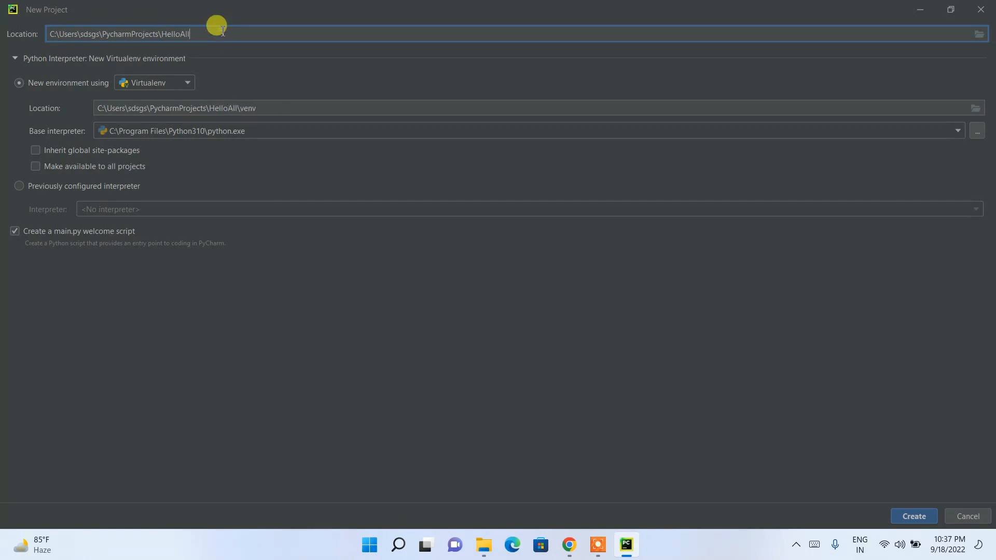
pyautogui.moveTo(200, 35); pyautogui.dragTo(42, 39)
pyautogui.click(258, 61)
pyautogui.click(258, 61)
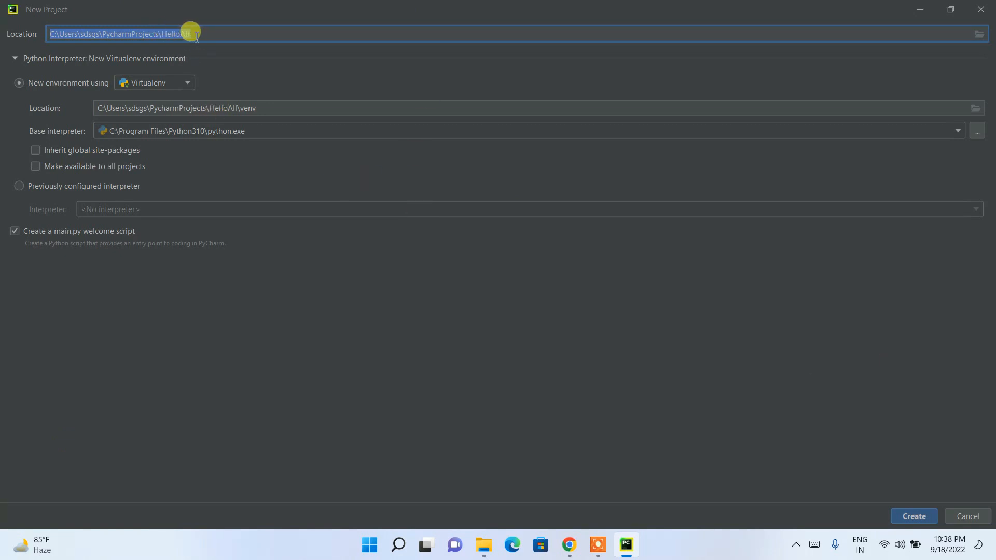
pyautogui.click(908, 518)
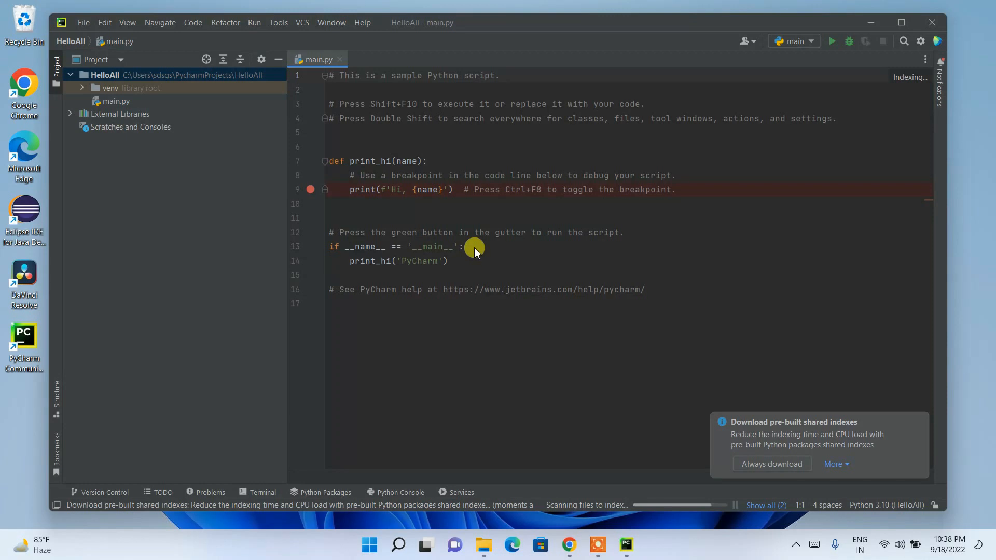
pyautogui.click(902, 22)
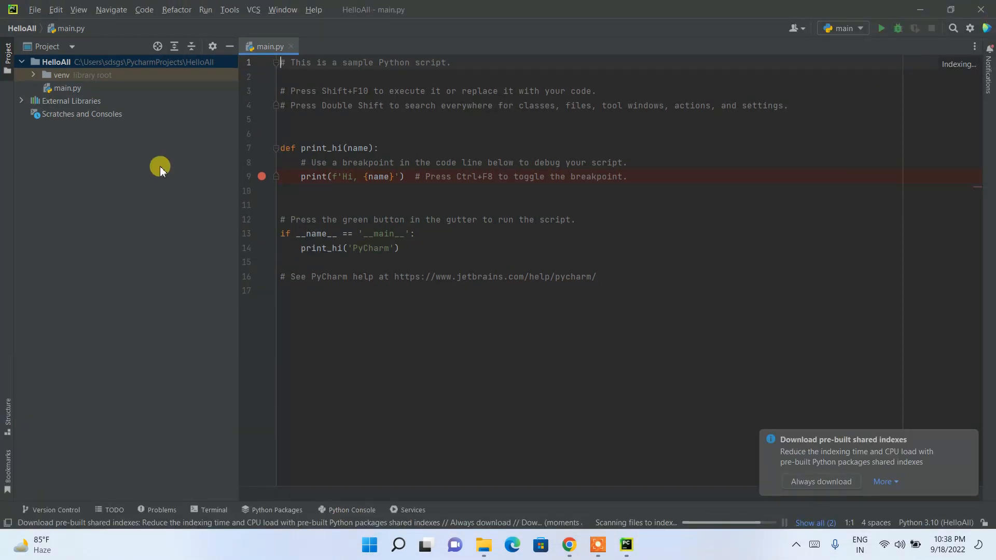
# - Examine the sample code in main.py, from the __main__ block to the print_hi function and its name parameter
pyautogui.moveTo(638, 285); pyautogui.dragTo(259, 62)
pyautogui.click(403, 293)
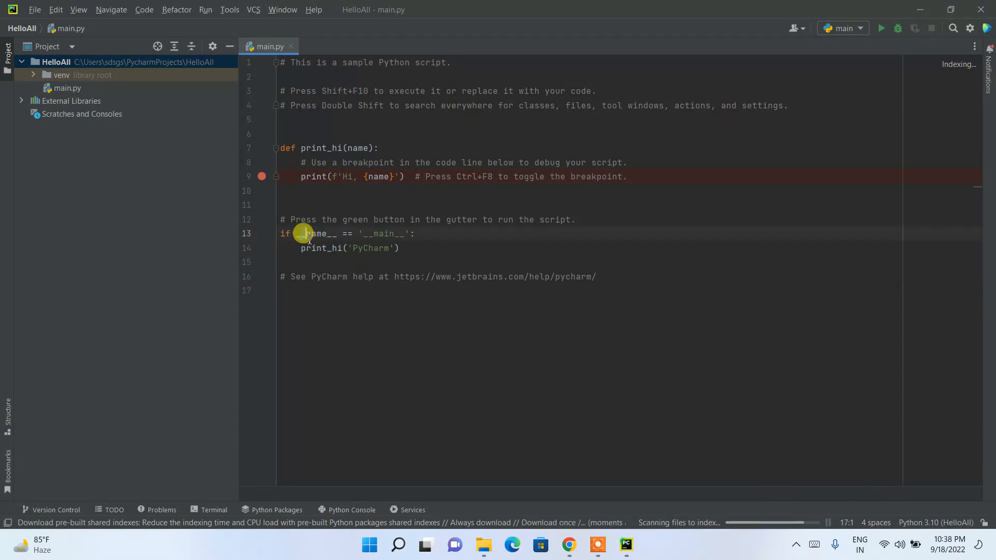
pyautogui.moveTo(301, 234); pyautogui.dragTo(385, 249)
pyautogui.click(422, 258)
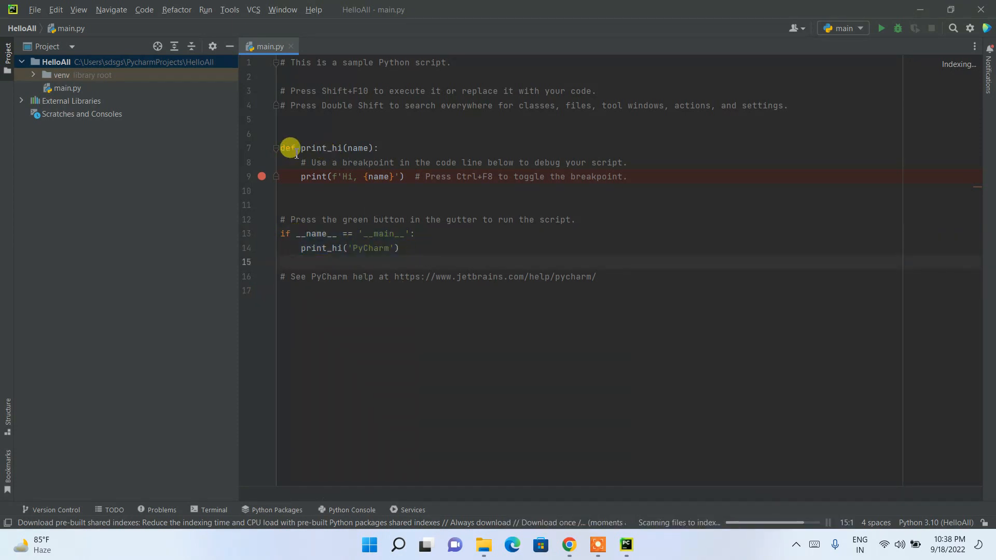
pyautogui.moveTo(297, 149); pyautogui.dragTo(385, 149)
pyautogui.click(385, 149)
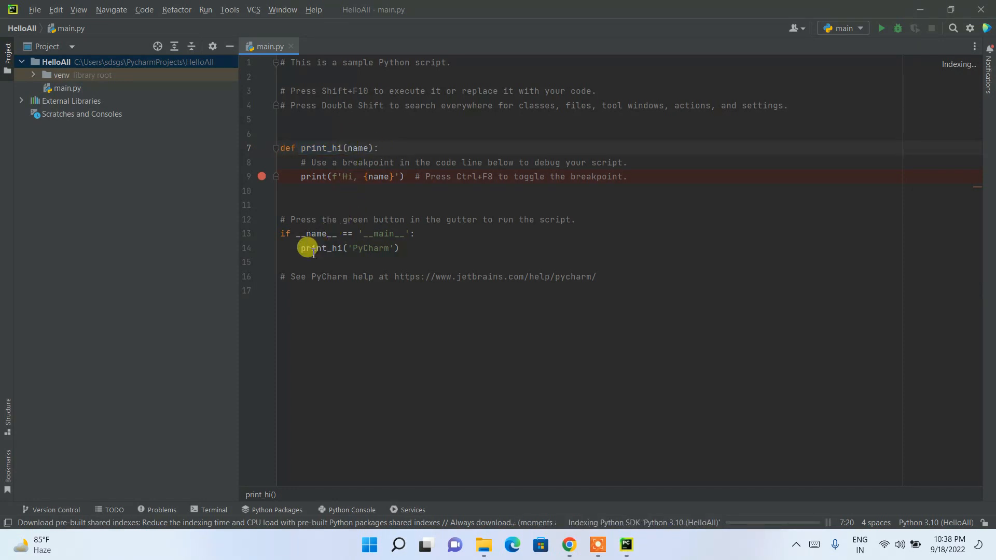
pyautogui.moveTo(301, 249); pyautogui.dragTo(412, 252)
pyautogui.click(411, 252)
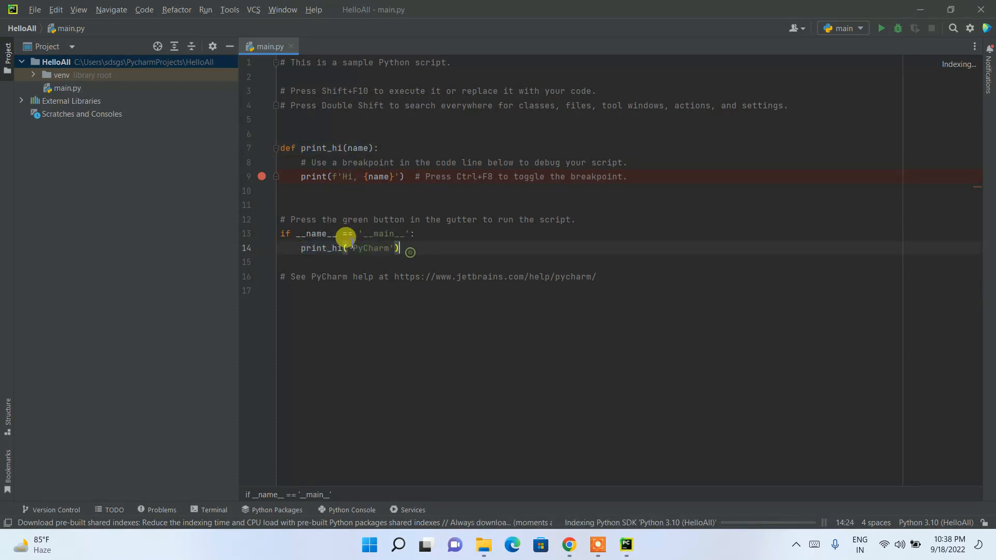
pyautogui.moveTo(347, 148); pyautogui.dragTo(369, 149)
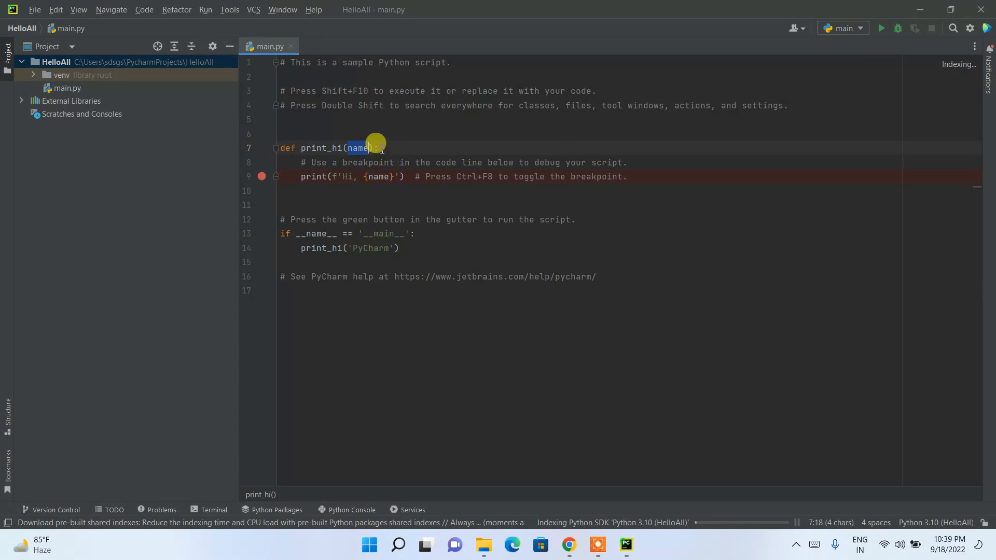
# - Run the sample main.py script and check its output against the print_hi definition and call
pyautogui.click(880, 29)
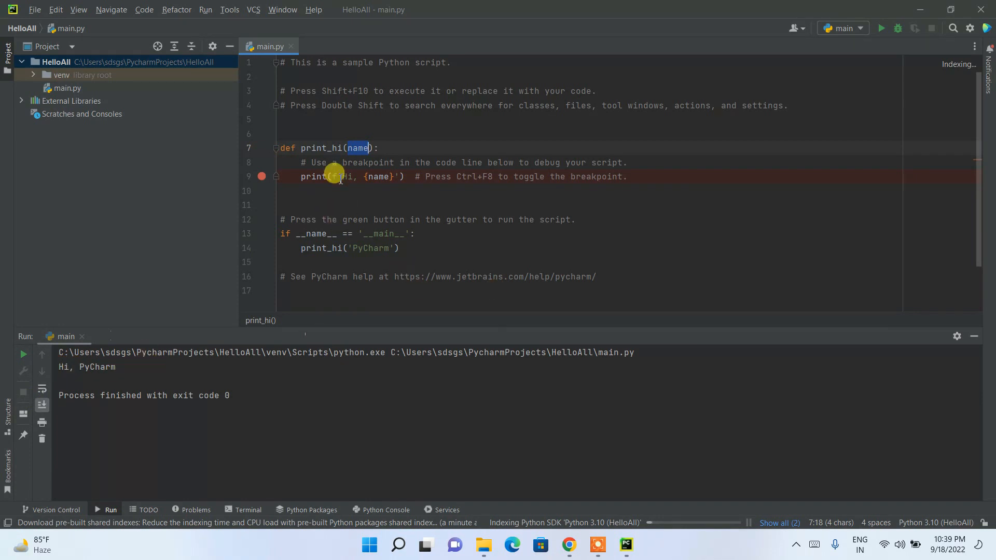
pyautogui.click(384, 178)
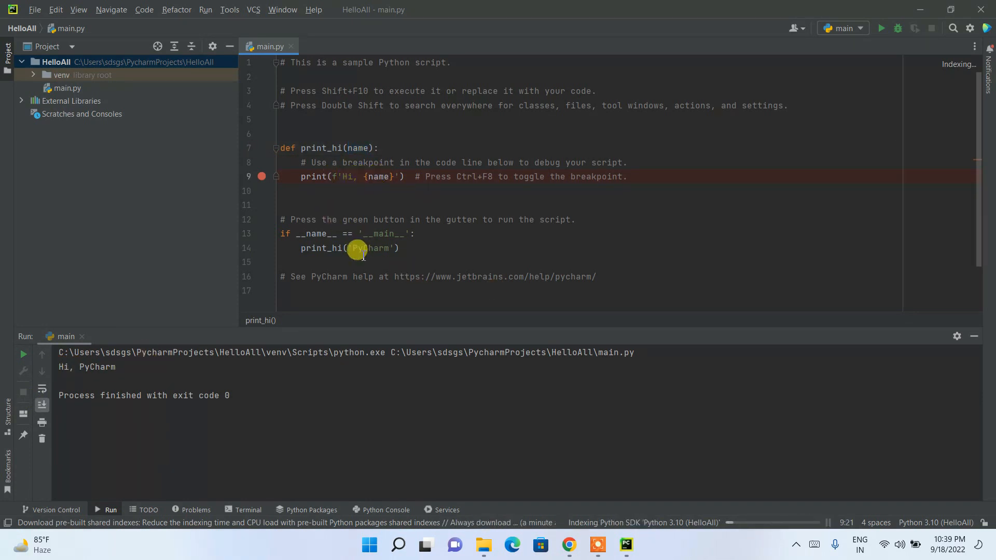
pyautogui.moveTo(322, 248); pyautogui.dragTo(389, 249)
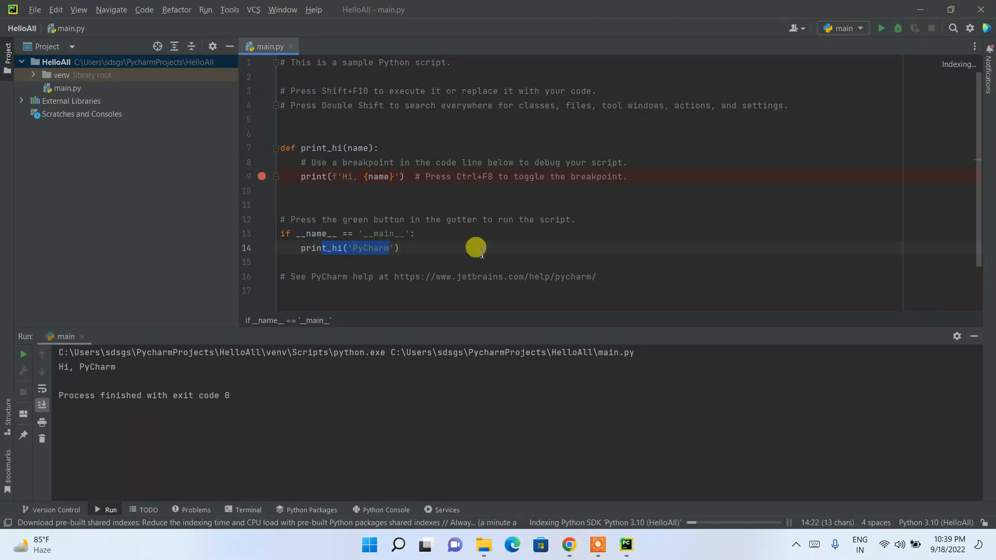
# - Change the argument of the print_hi call to 'All', rerun main.py and check the output
pyautogui.doubleClick(371, 248)
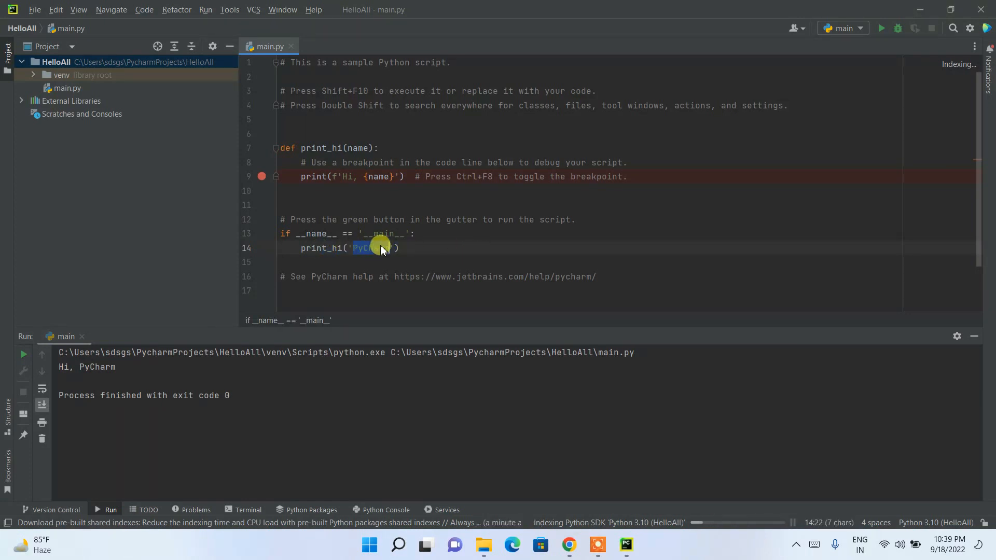
pyautogui.write('All')
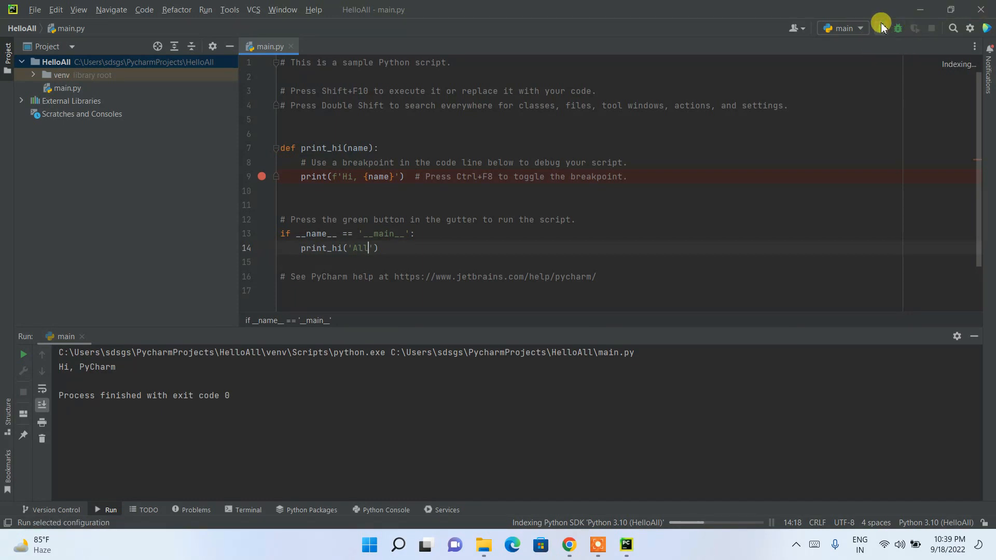
pyautogui.click(883, 27)
pyautogui.moveTo(58, 367); pyautogui.dragTo(133, 364)
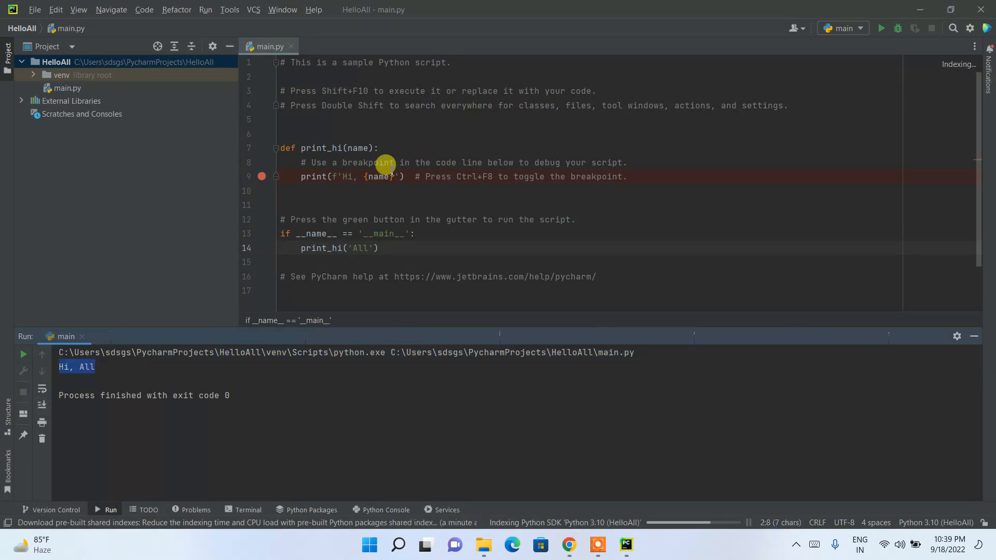
pyautogui.click(433, 260)
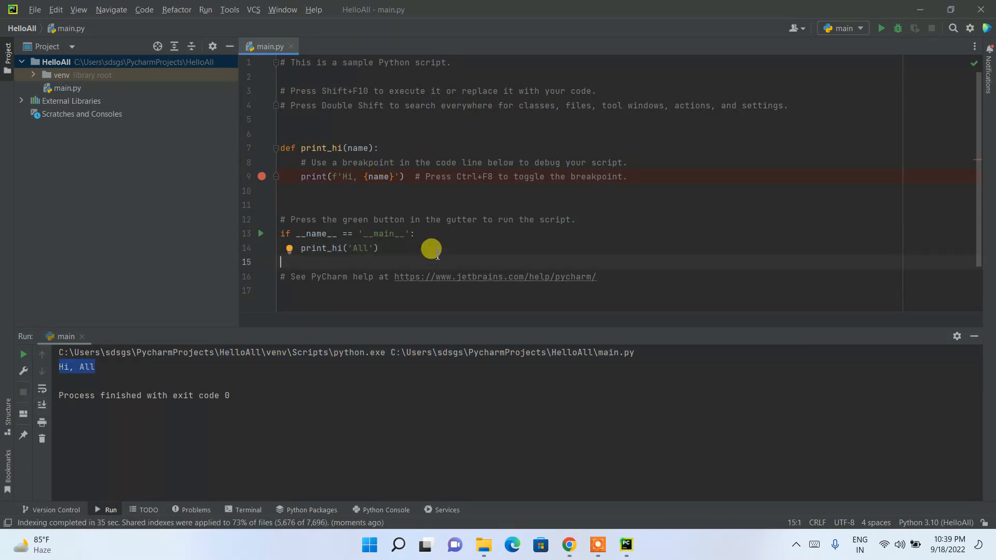
# - Replace all the code in main.py with print("hello world") and run the script
pyautogui.hotkey('ctrl', 'a')
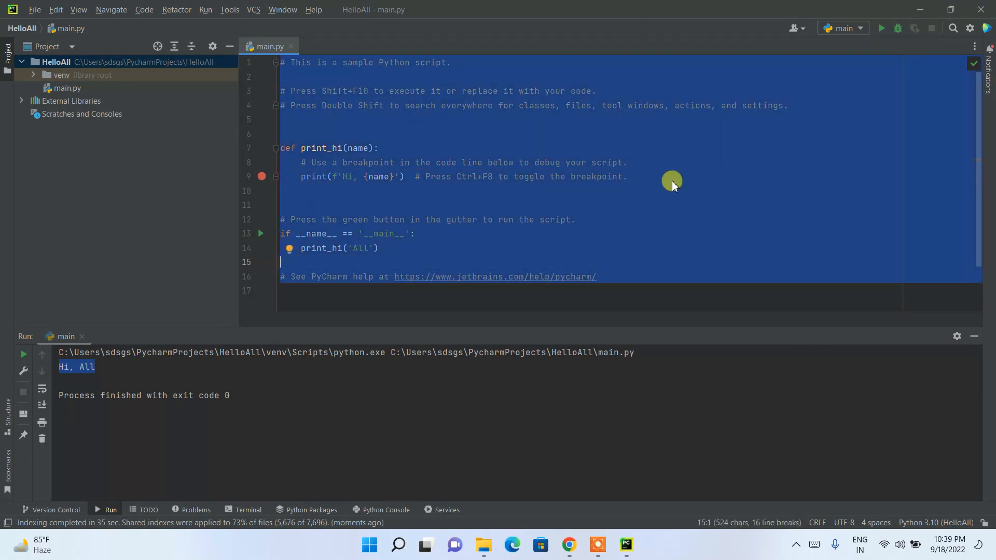
pyautogui.press('BackSpace')
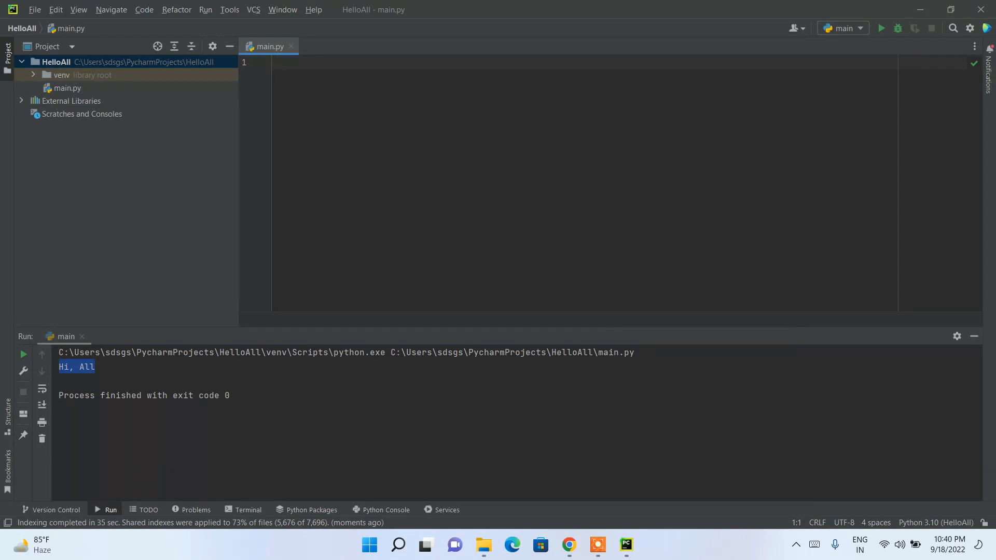
pyautogui.write('print')
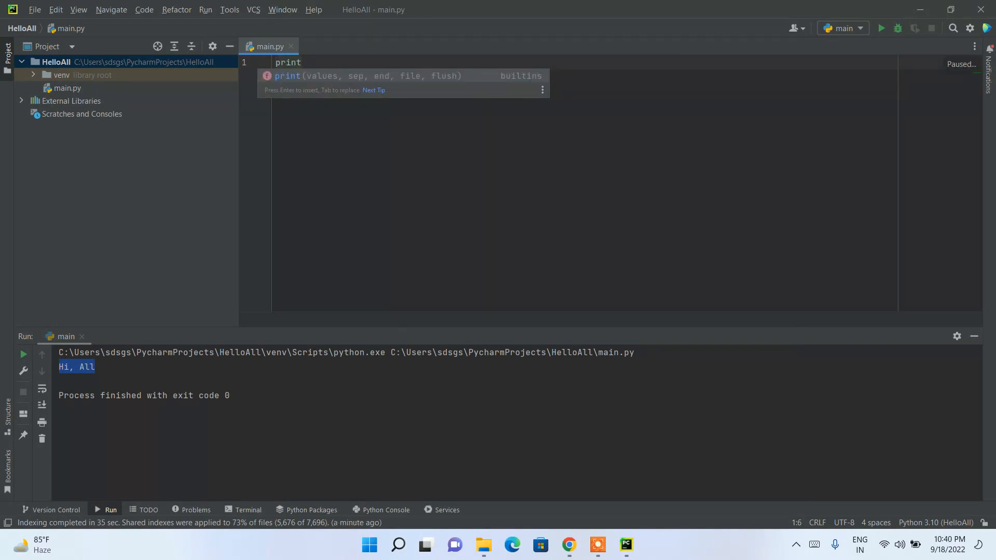
pyautogui.press('Escape')
pyautogui.write('("hello world')
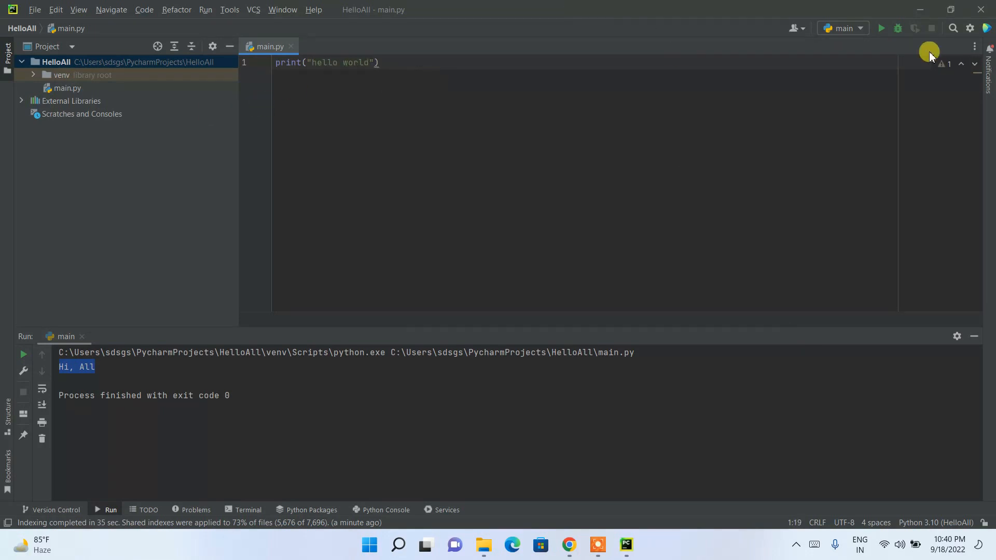
pyautogui.click(883, 32)
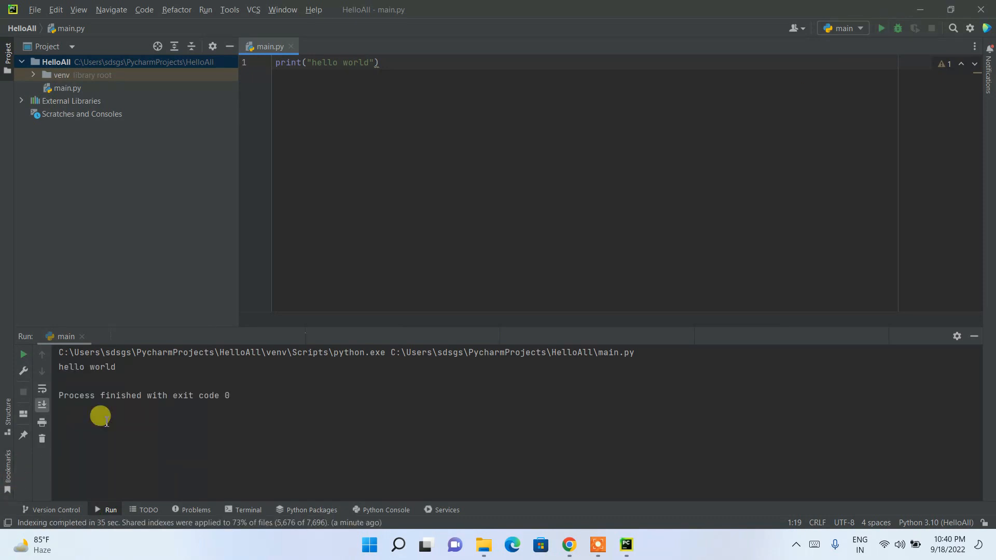
pyautogui.moveTo(136, 368); pyautogui.dragTo(38, 363)
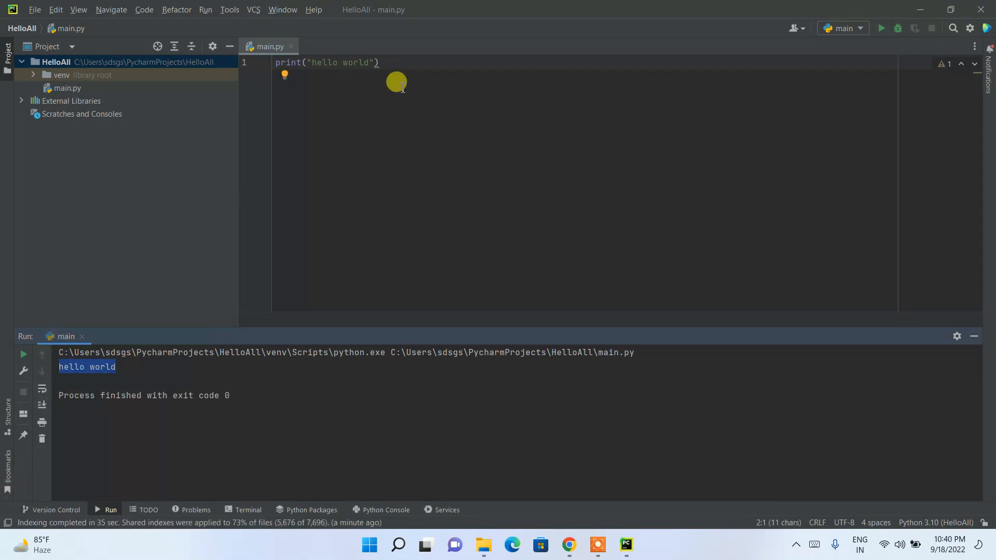
# - Below the hello world line, define the variables a = 5 and b = 3 on separate lines
pyautogui.click(413, 58)
pyautogui.press('Return')
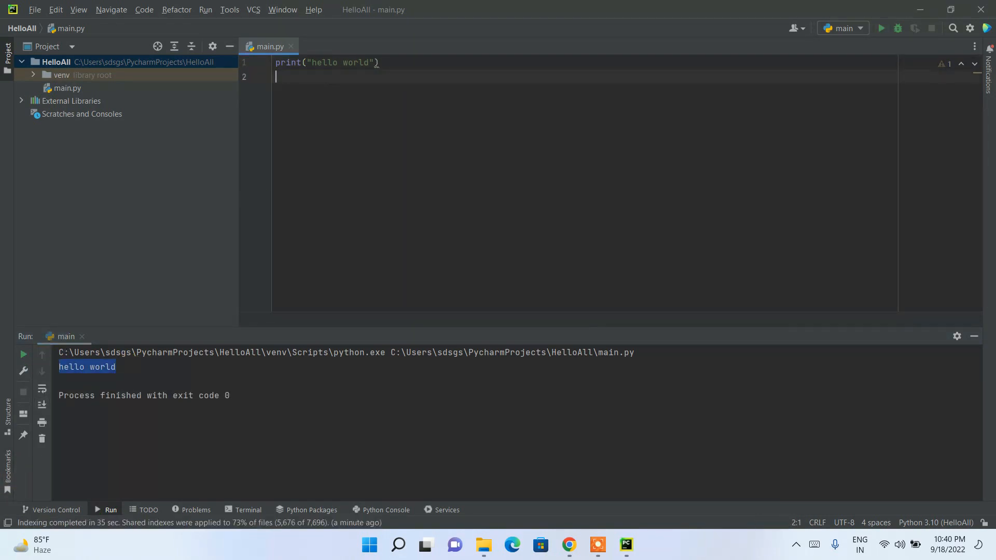
pyautogui.write('a = ')
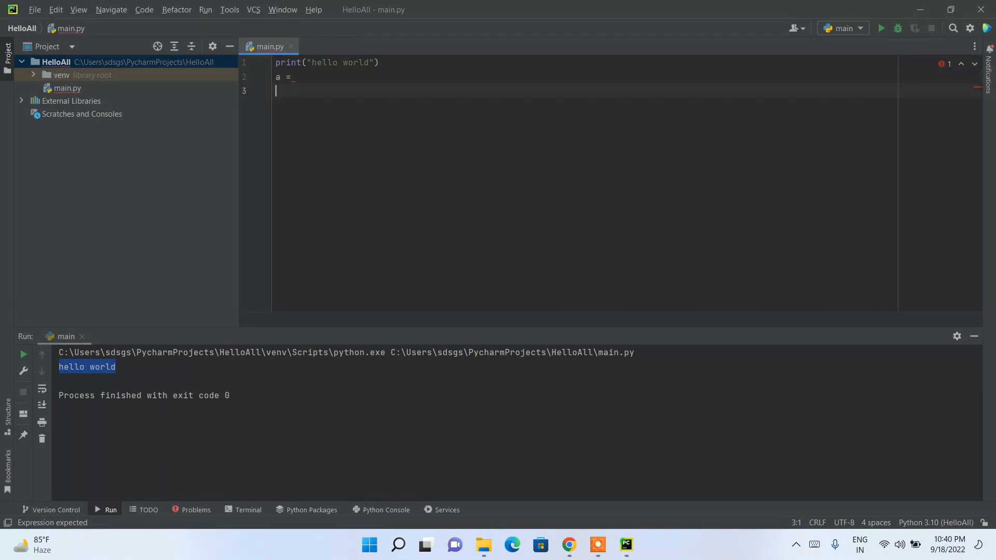
pyautogui.write('5')
pyautogui.press('Return')
pyautogui.write('b = 3')
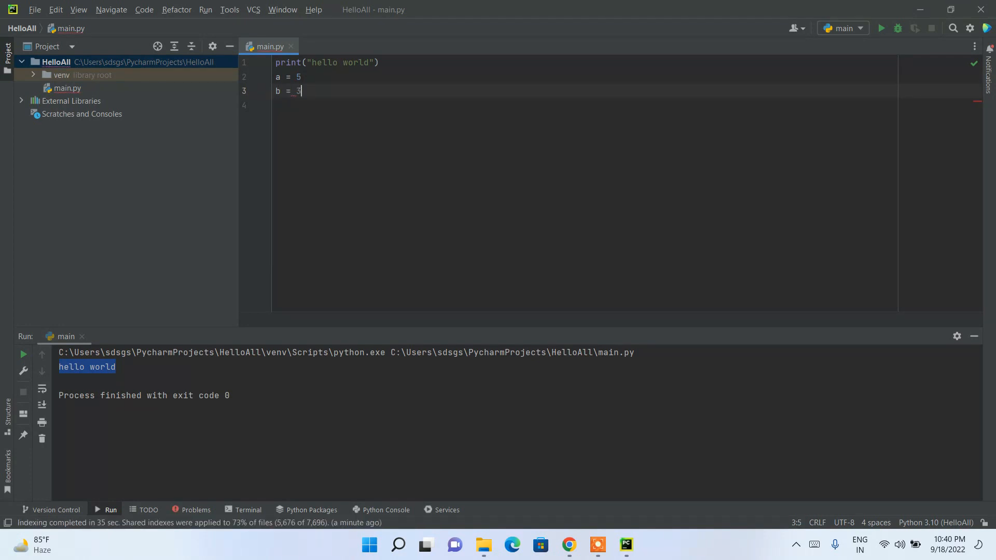
# - Add print(a+b) below the variable definitions and run main.py to check the sum
pyautogui.press('Return')
pyautogui.write('print')
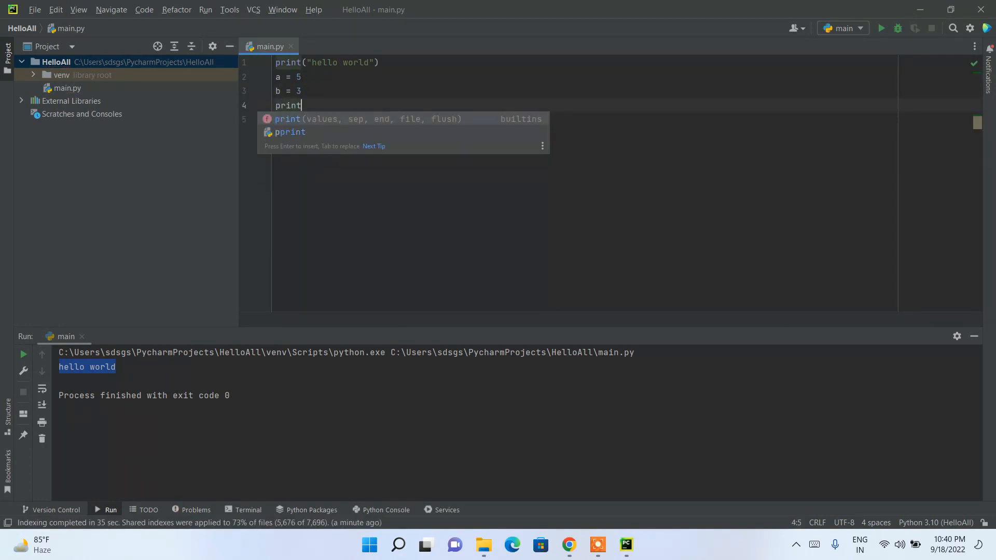
pyautogui.press('Return')
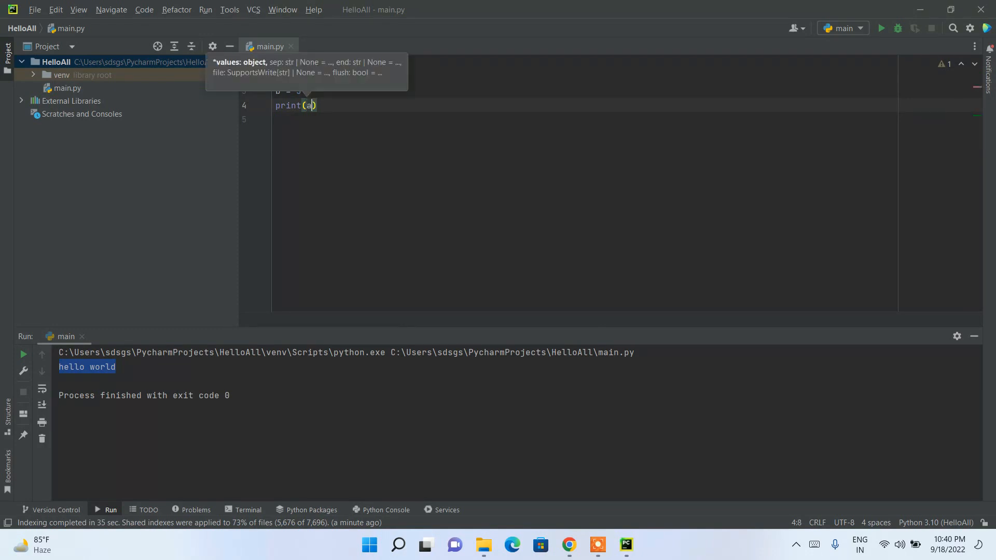
pyautogui.write('a+b')
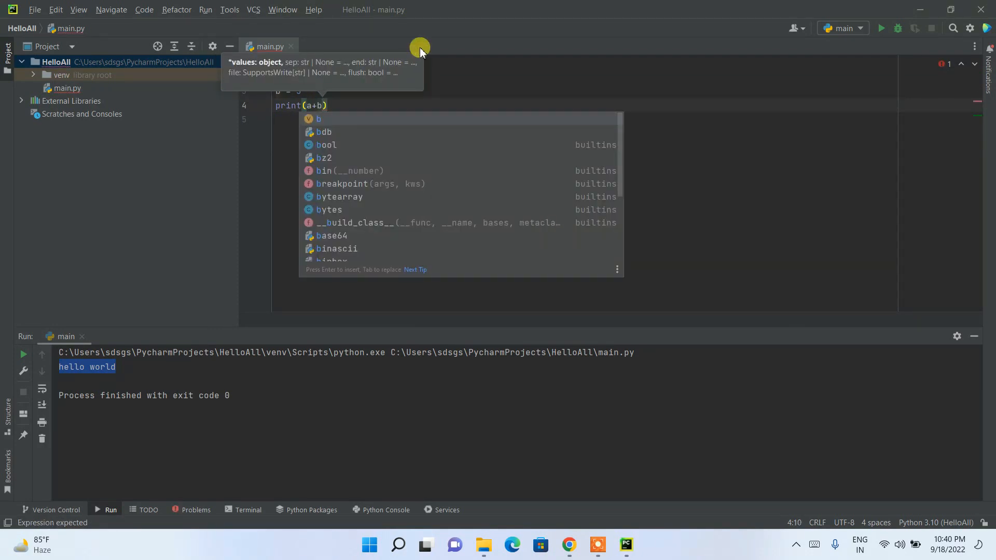
pyautogui.click(635, 93)
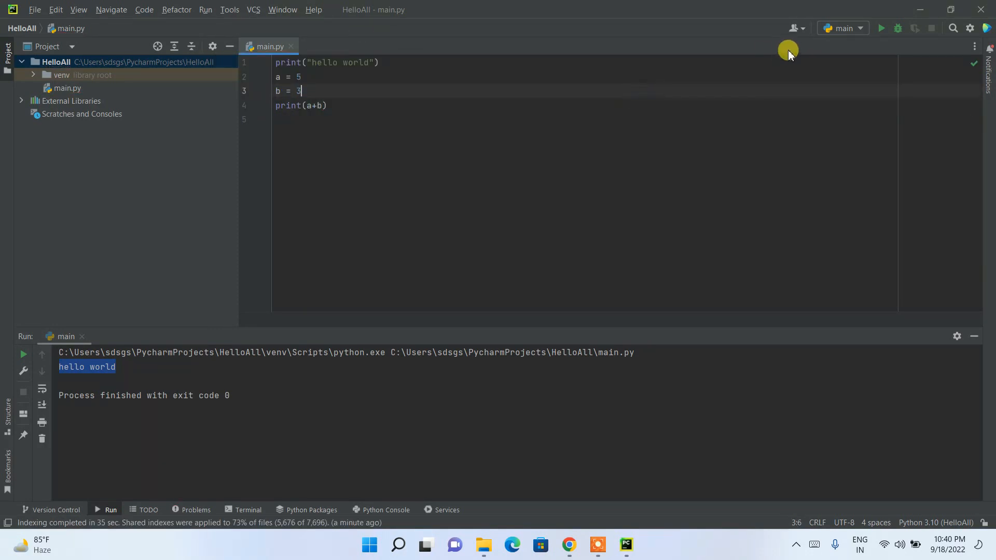
pyautogui.click(881, 28)
pyautogui.moveTo(63, 381); pyautogui.dragTo(59, 380)
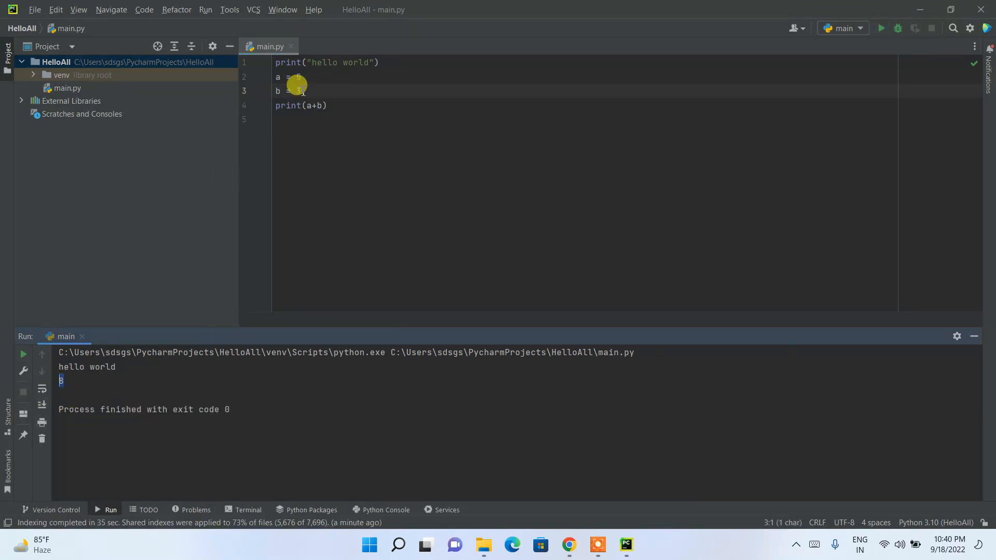
# - Add the statement print(a-b) on a new line after print(a+b)
pyautogui.click(344, 107)
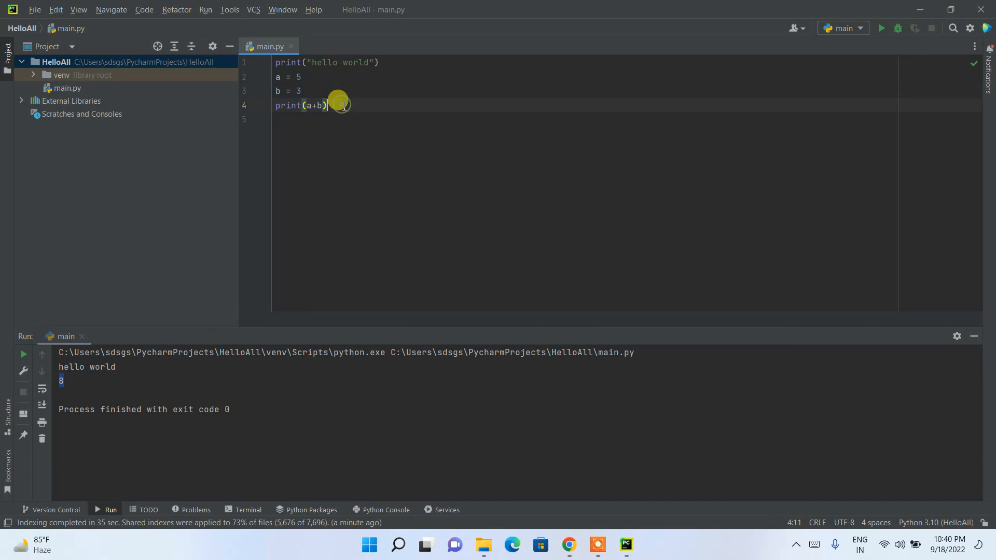
pyautogui.press('Return')
pyautogui.write('prin')
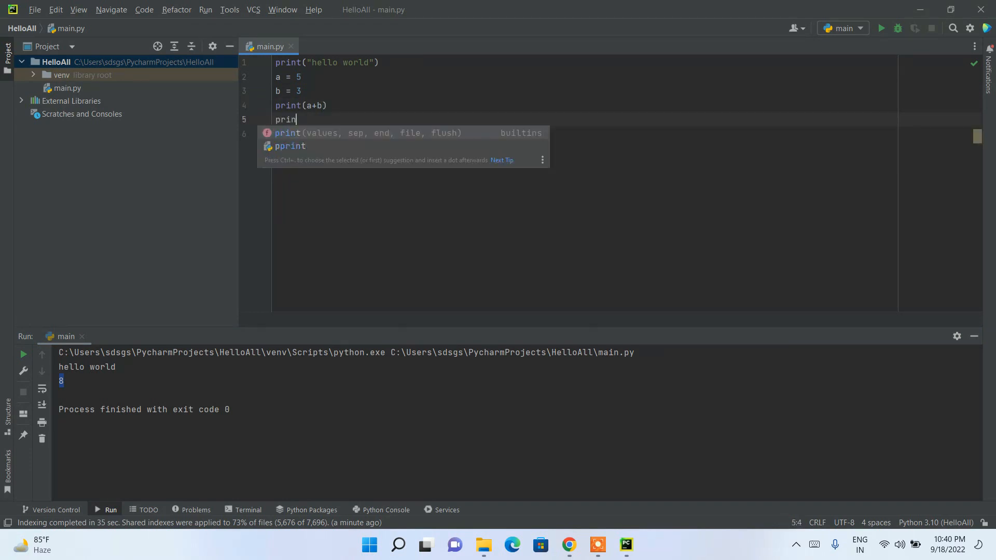
pyautogui.write('t(a-')
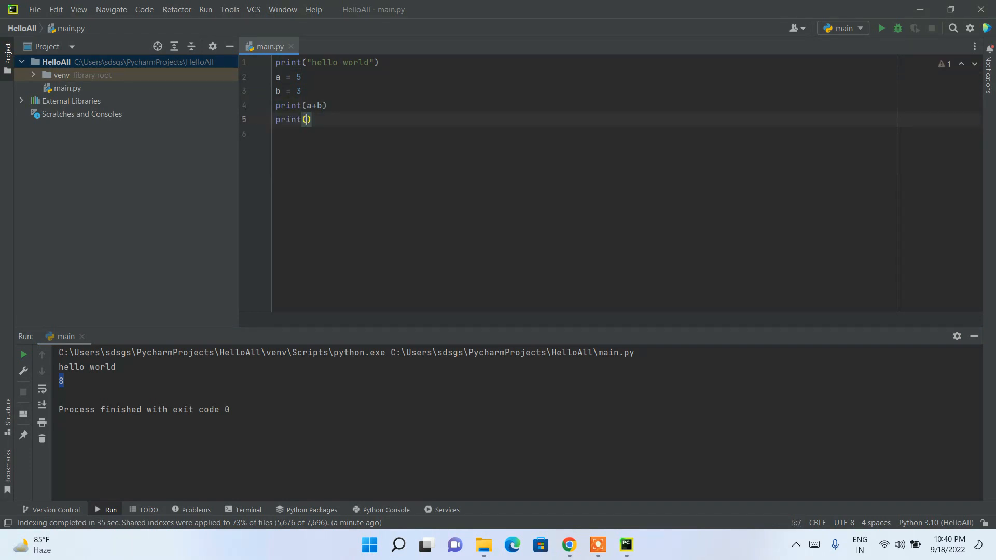
pyautogui.write('b')
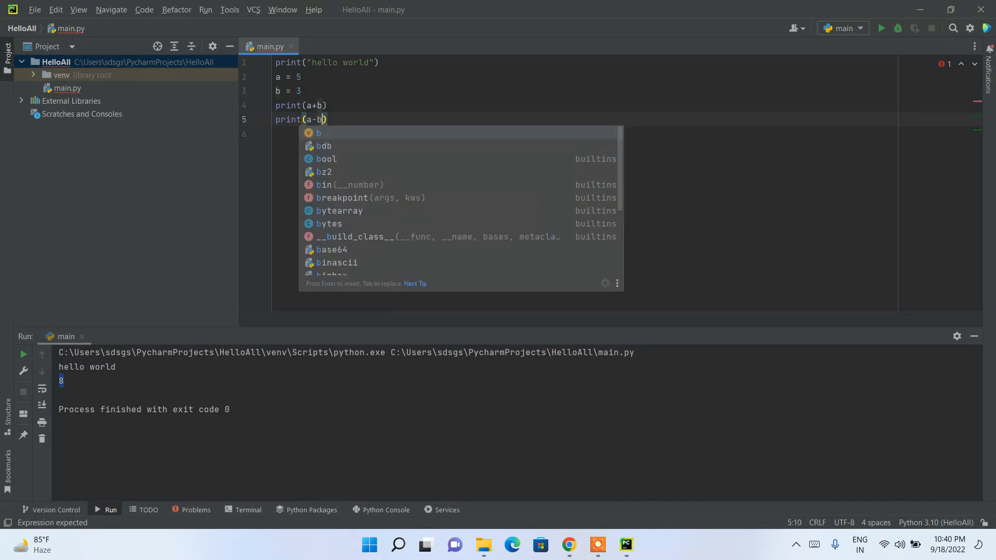
pyautogui.write(')')
# - Add the statement print(a*b) on a new line after print(a-b)
pyautogui.press('Return')
pyautogui.write('print')
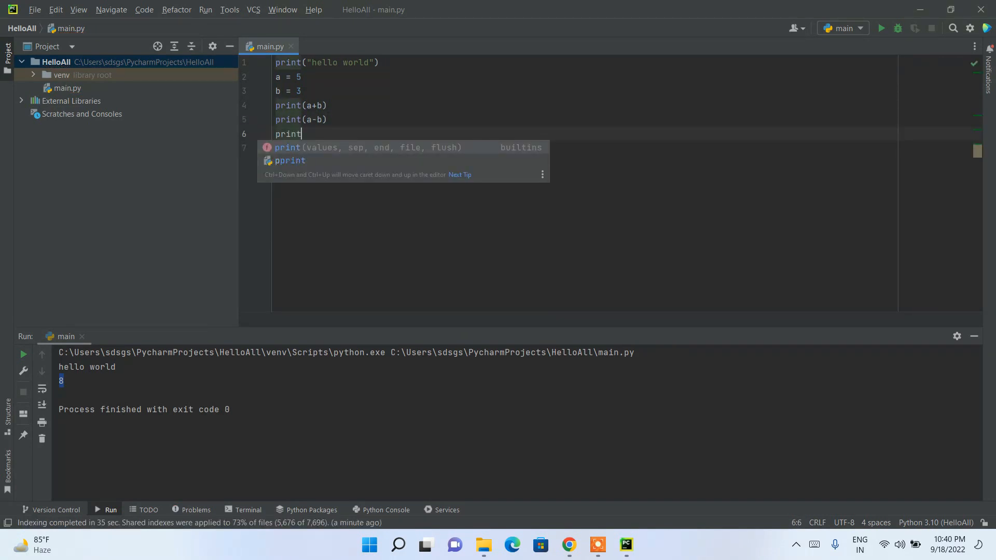
pyautogui.press('Return')
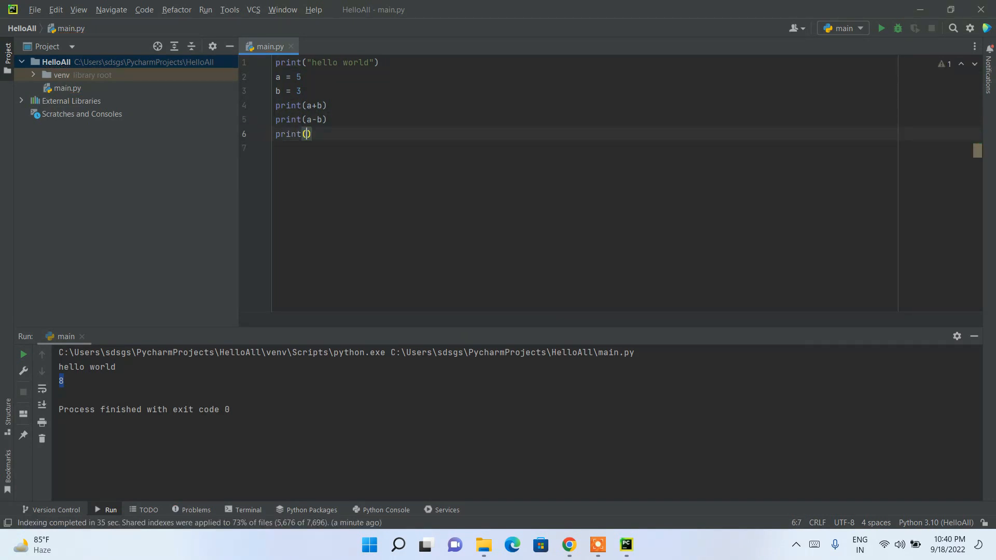
pyautogui.write('a*')
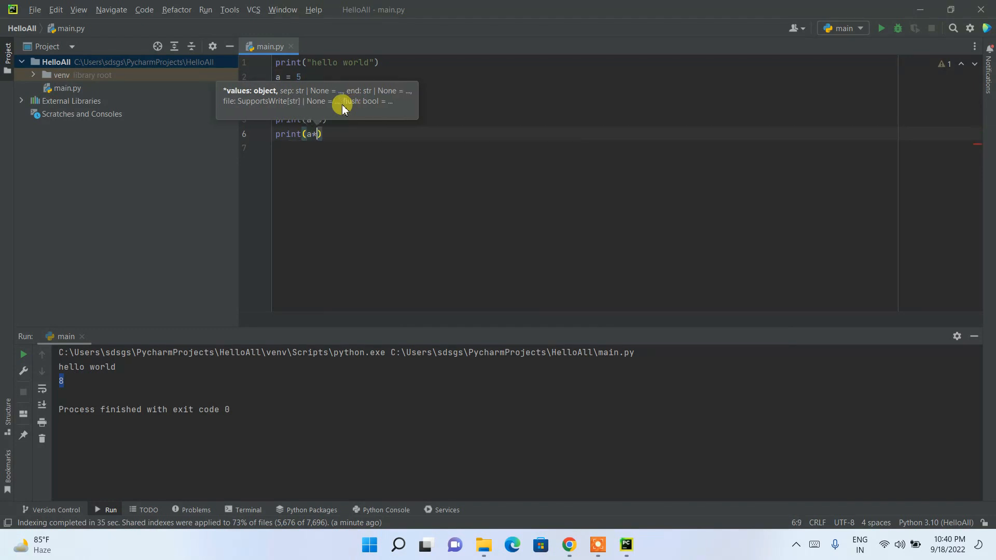
pyautogui.write('b)')
# - Add the statement print(a/b) on a new line after print(a*b)
pyautogui.press('Return')
pyautogui.write('pr')
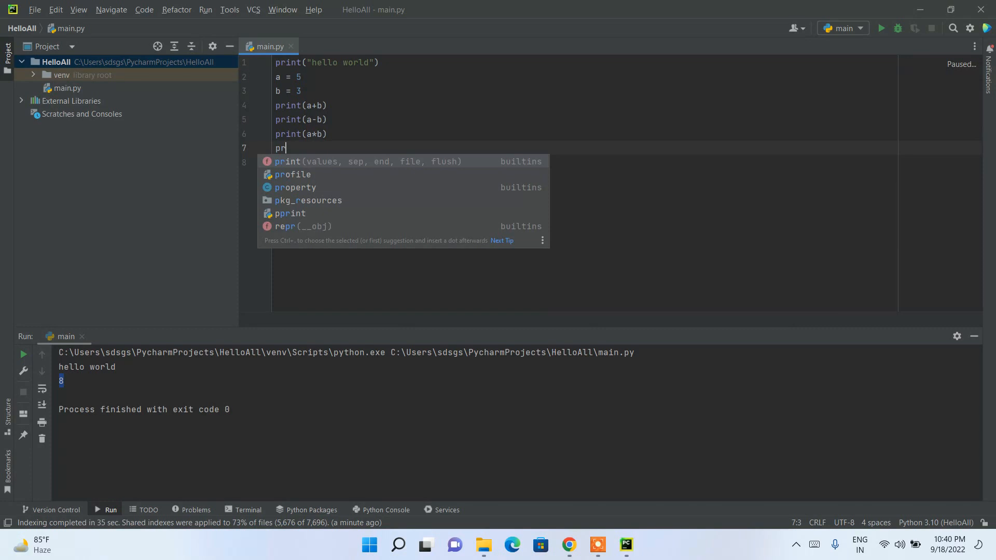
pyautogui.press('Return')
pyautogui.write('a/b')
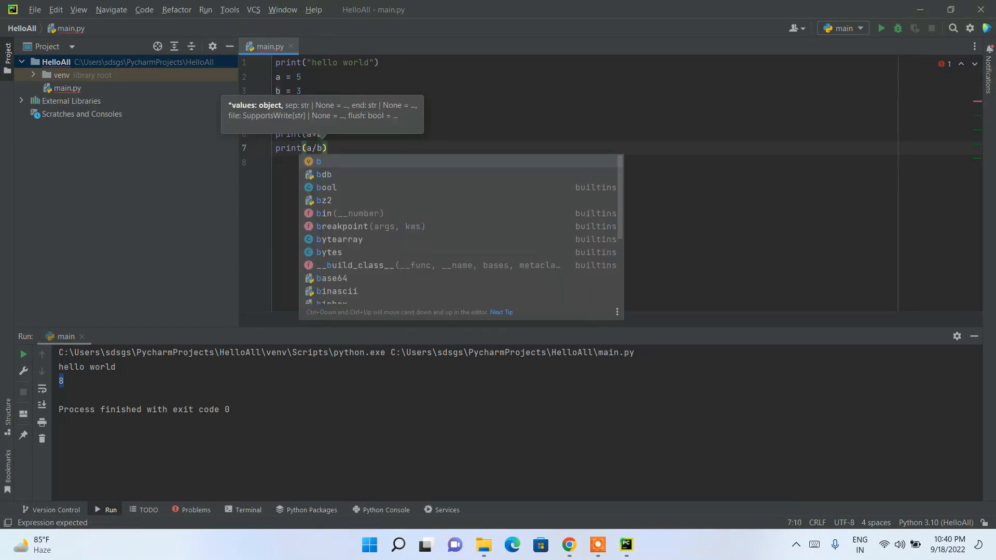
# - Run main.py and check the sum, difference, product and quotient in the output against their print statements
pyautogui.click(503, 121)
pyautogui.click(881, 29)
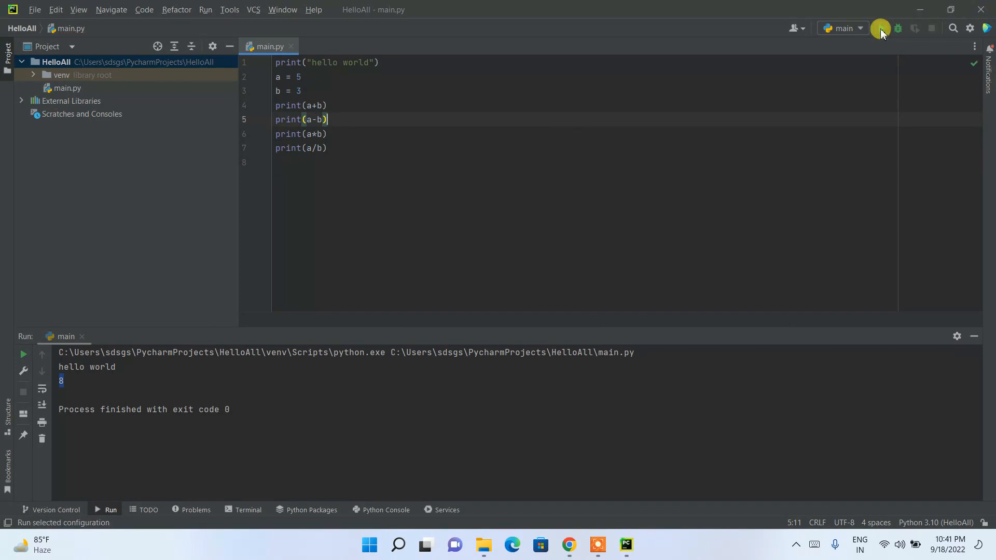
pyautogui.doubleClick(60, 380)
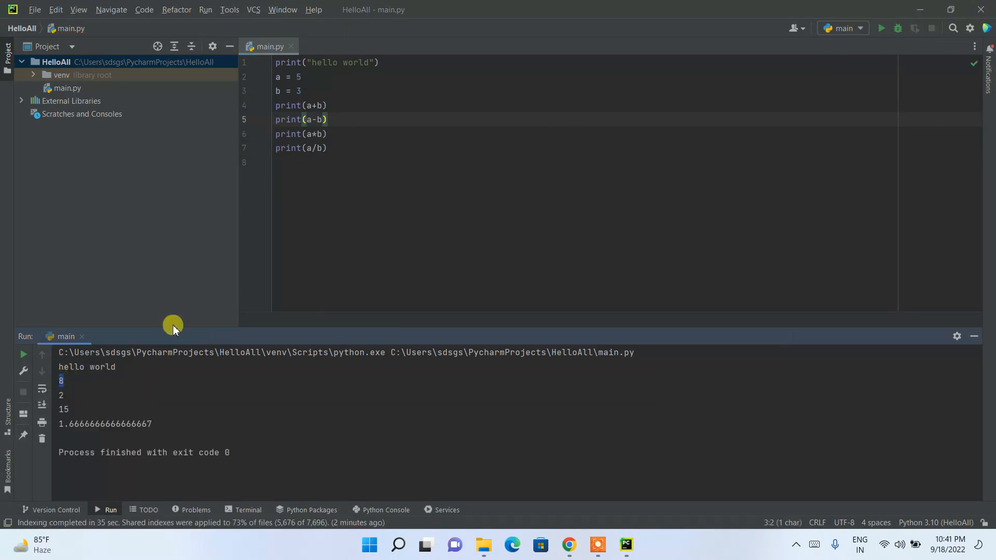
pyautogui.moveTo(64, 395); pyautogui.dragTo(58, 395)
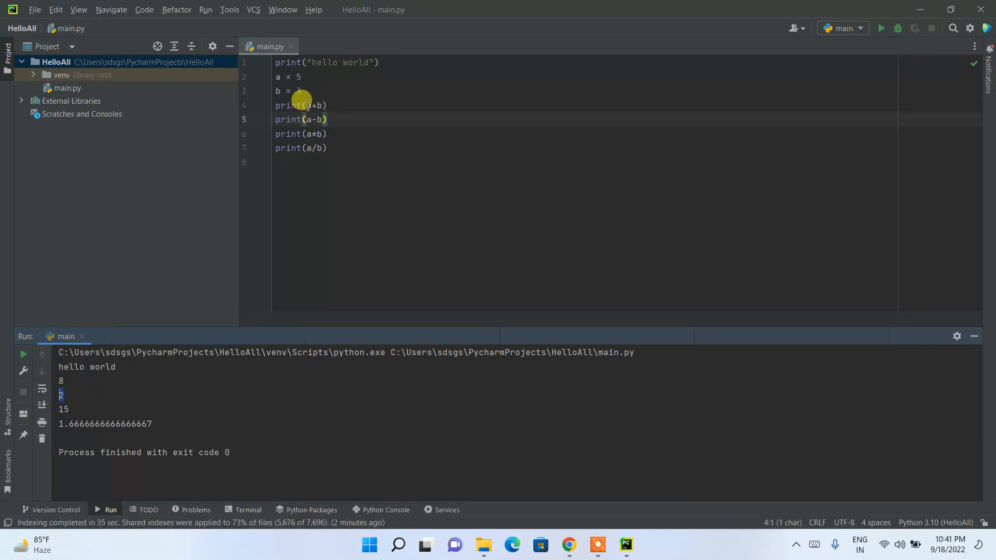
pyautogui.moveTo(307, 134); pyautogui.dragTo(322, 133)
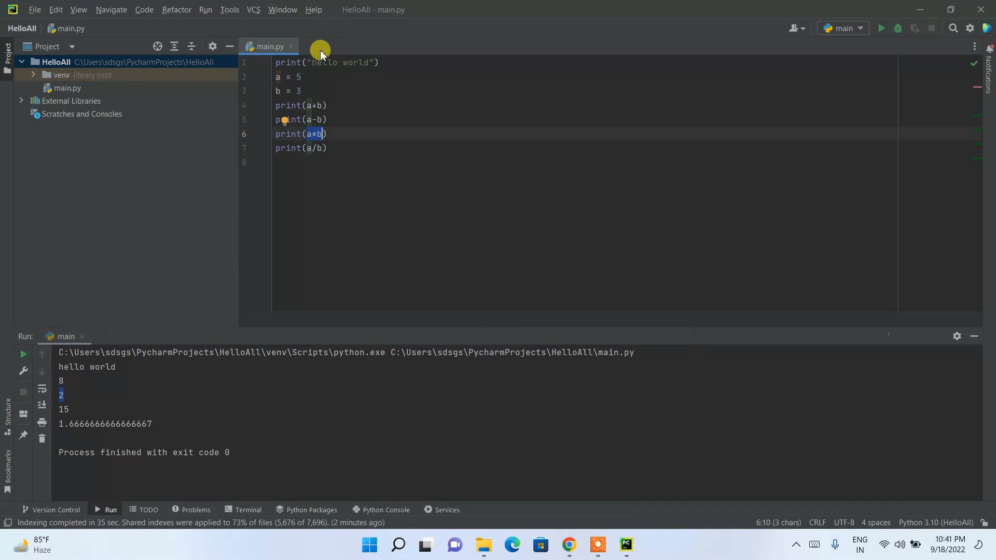
pyautogui.doubleClick(63, 409)
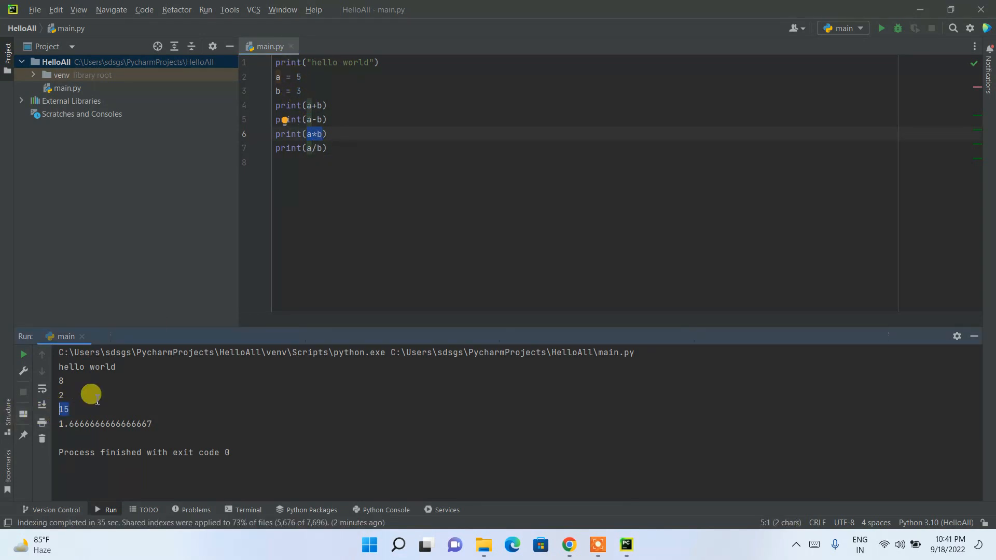
pyautogui.moveTo(63, 423); pyautogui.dragTo(151, 423)
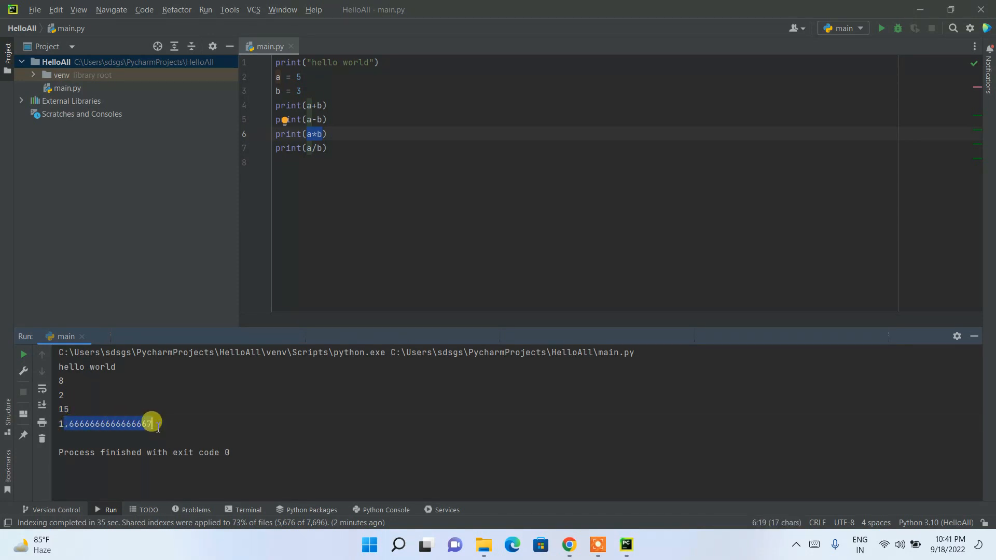
pyautogui.click(378, 142)
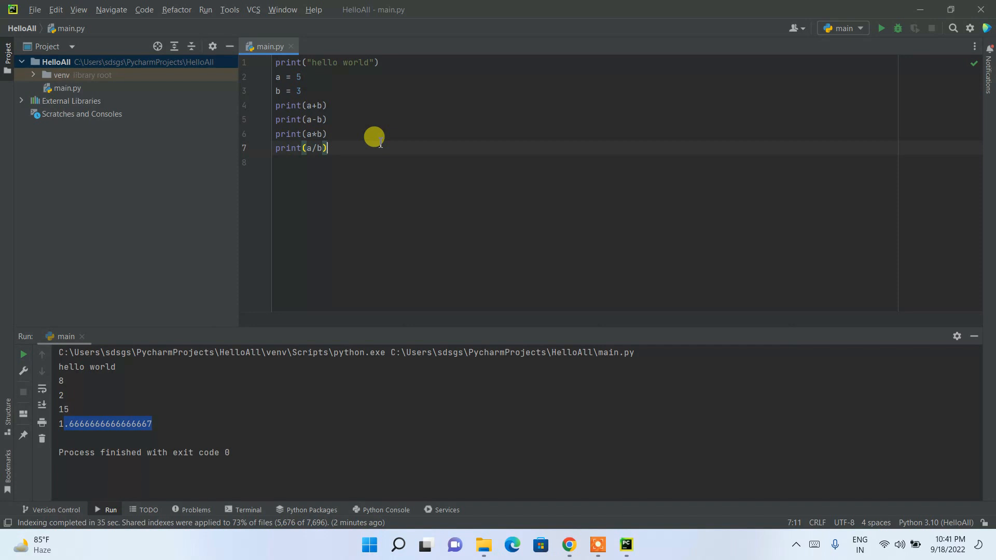